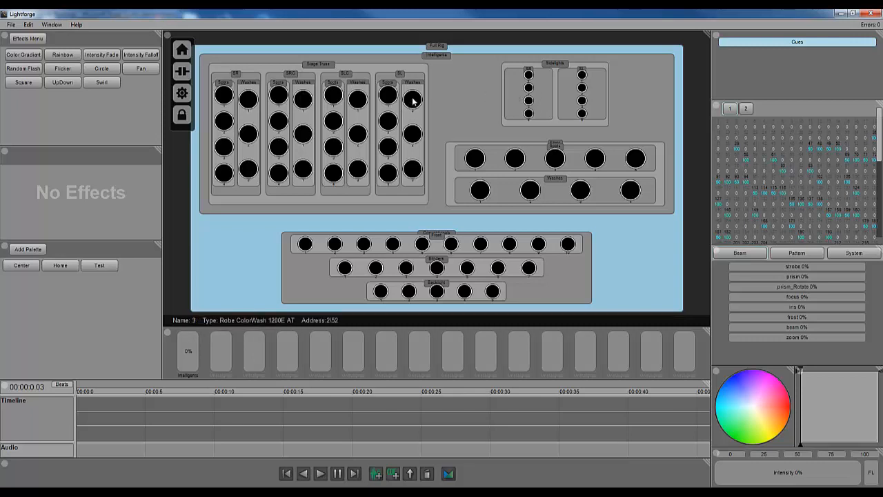
Step: Set the first SL spot, followed by the whole SL Spots group, to 100% intensity
click(389, 102)
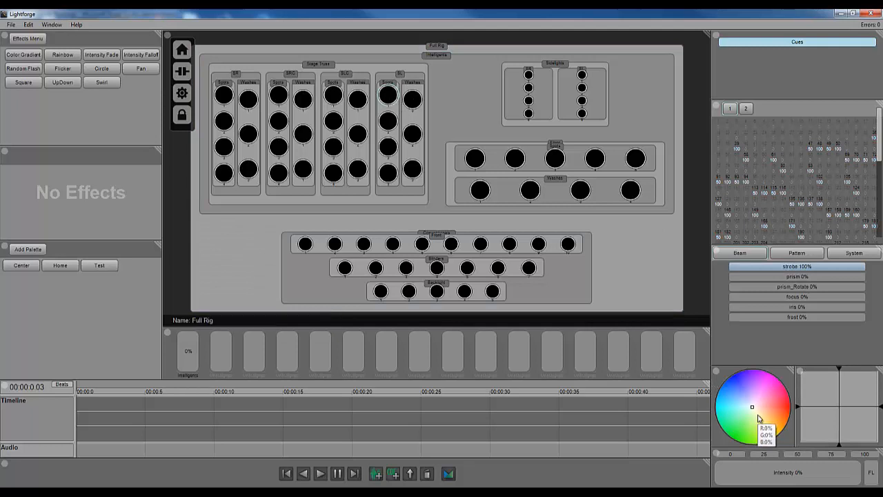
click(732, 475)
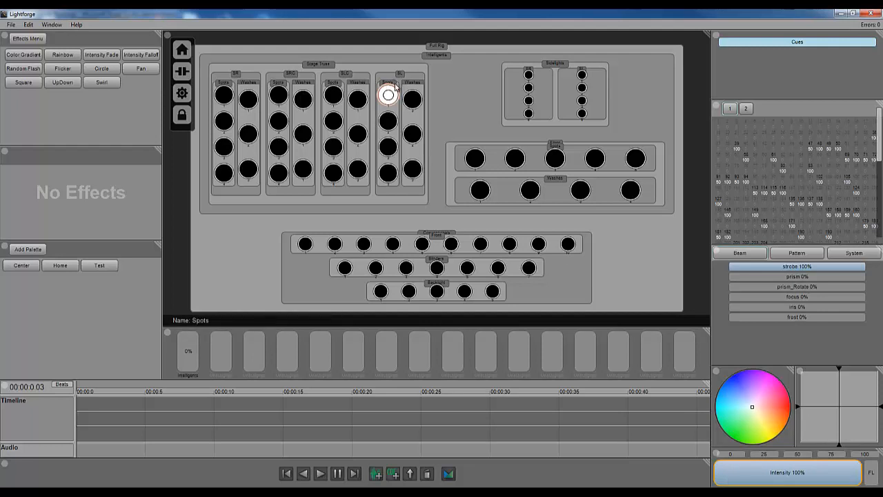
click(394, 114)
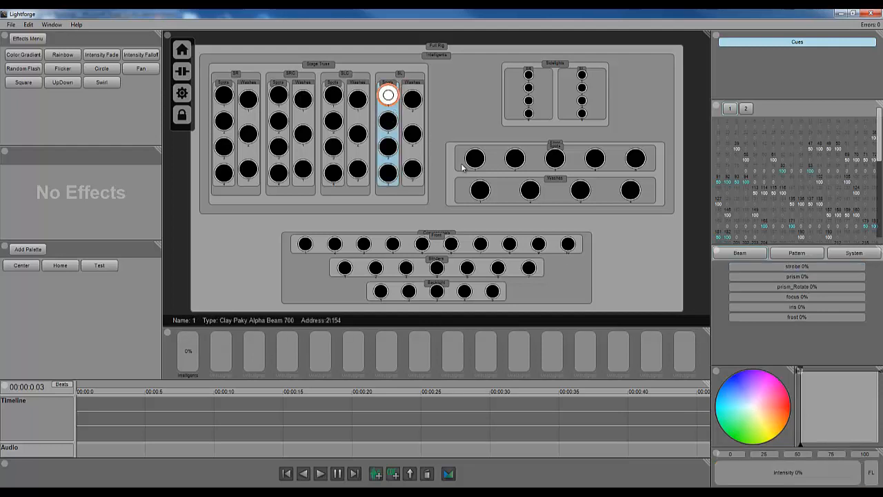
click(787, 476)
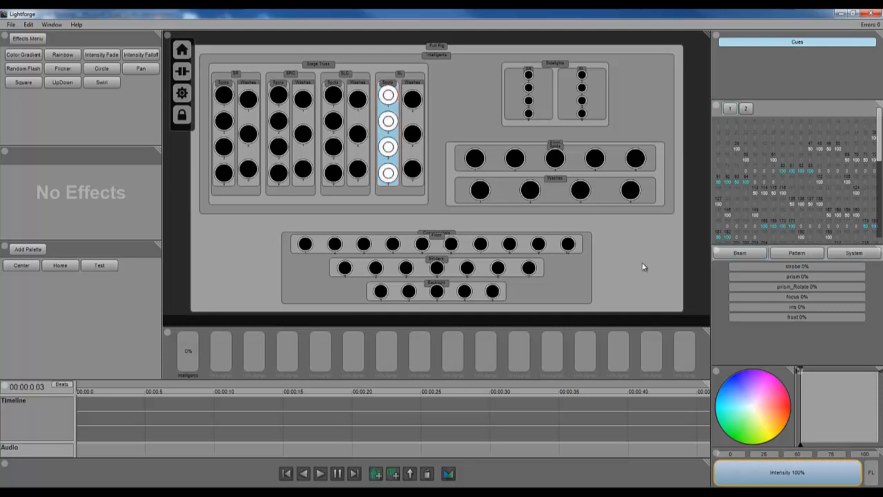
Step: Raise the SL group and the entire Stage Truss group to 100% intensity
click(413, 78)
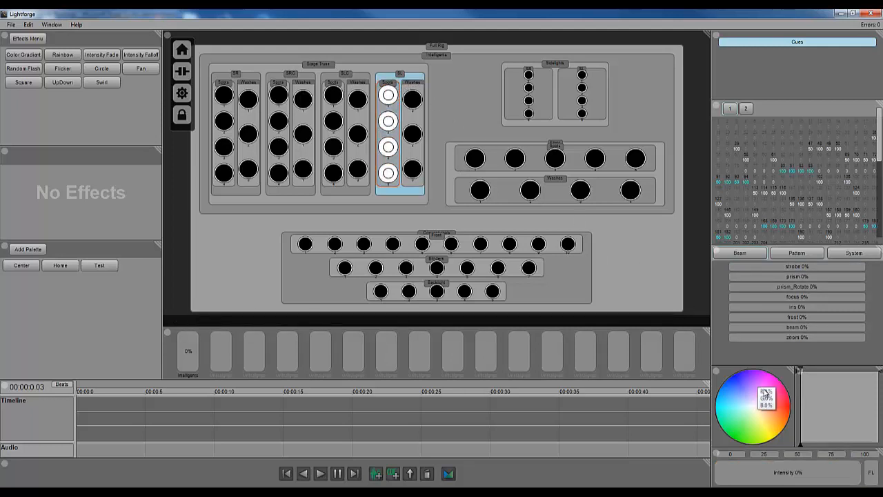
click(786, 474)
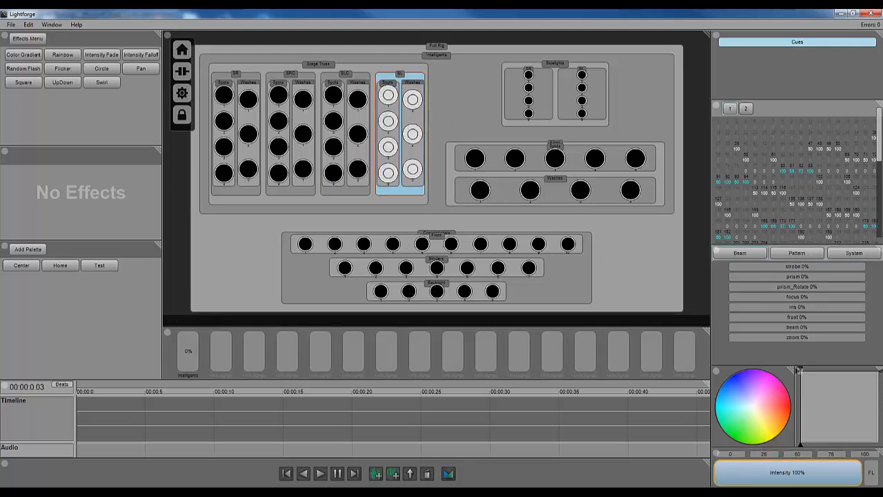
click(404, 67)
click(766, 472)
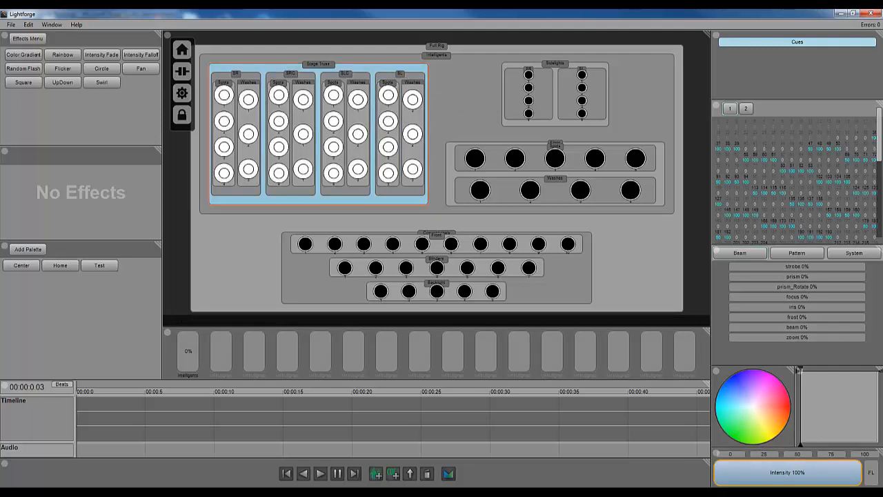
Step: Colour the Stage Truss group light red and its SL group blue at about R 11%, G 31%, B 100%
click(739, 399)
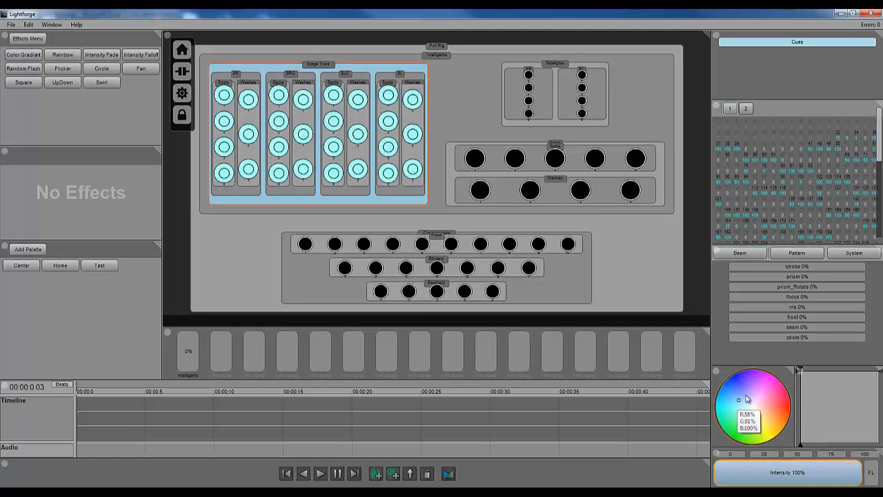
mouse_move(747, 399)
mouse_down()
mouse_move(785, 407)
mouse_move(756, 412)
mouse_move(771, 410)
mouse_up()
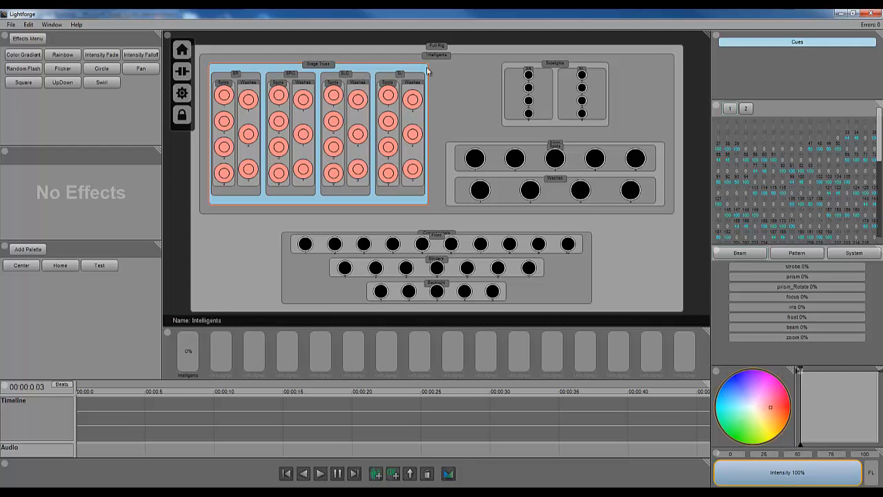
click(384, 74)
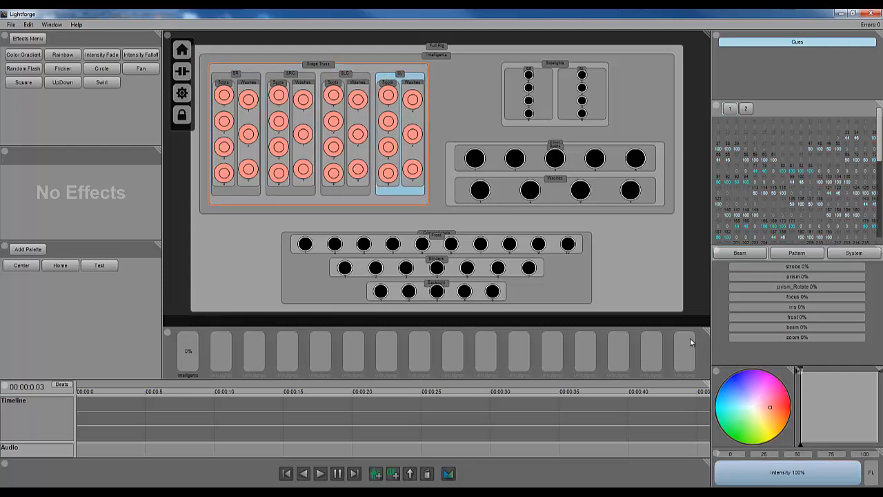
drag(762, 402, 729, 382)
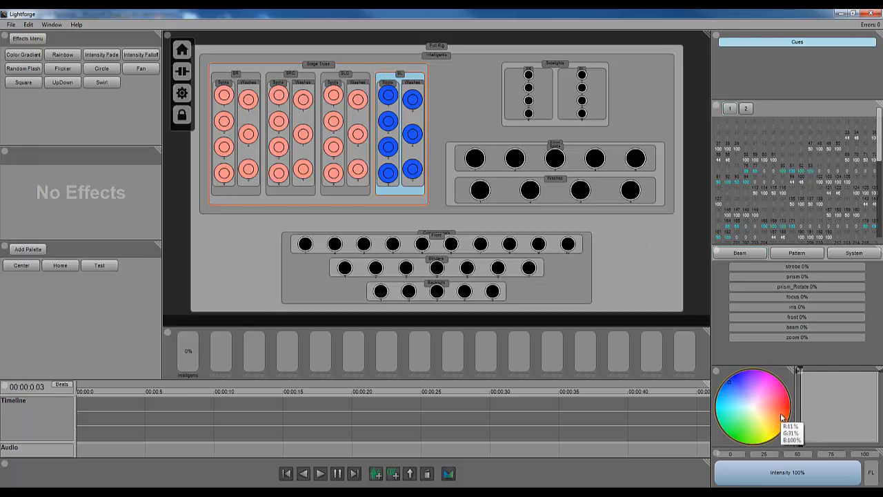
Step: Record the Stage Truss look on the timeline as a cue named Test
click(375, 70)
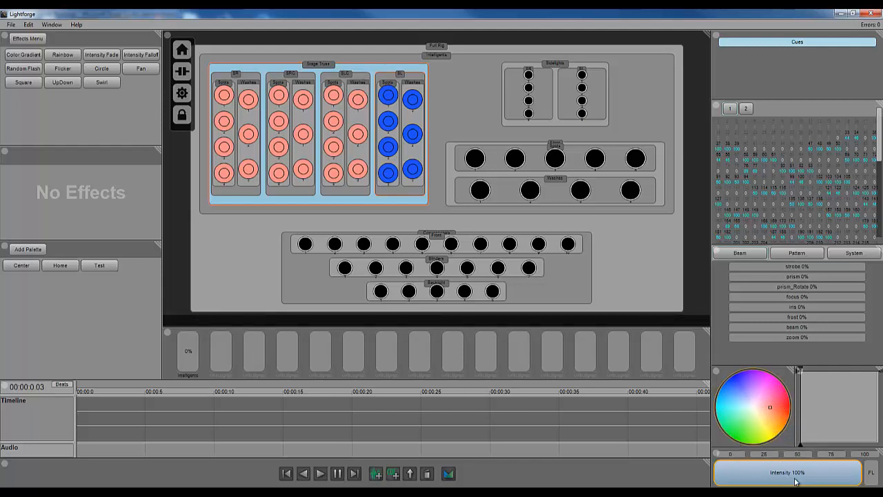
click(392, 473)
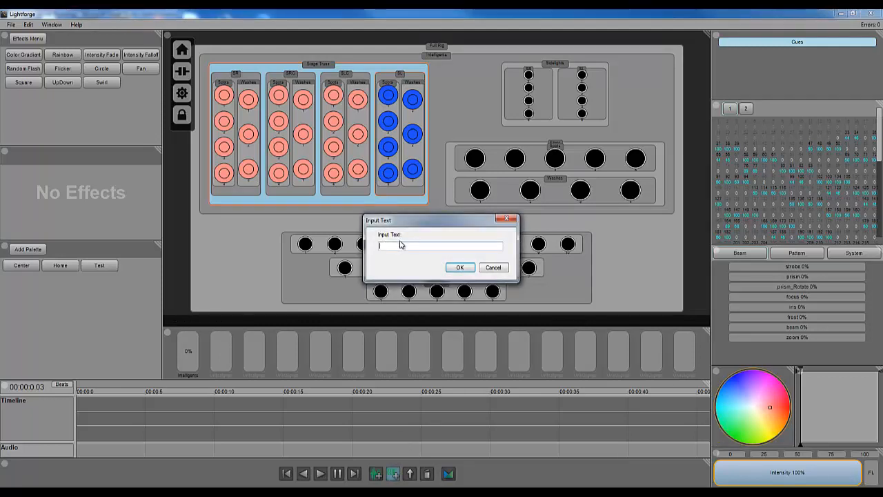
text(Test)
click(459, 267)
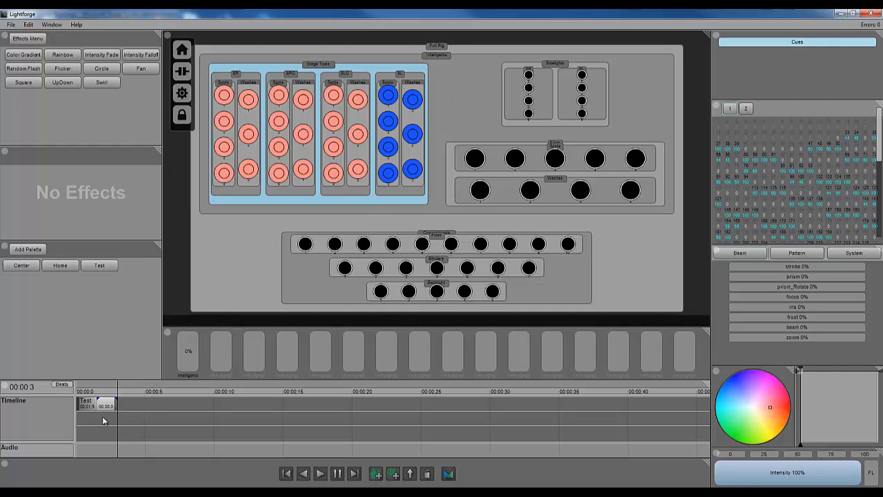
Step: Override the Stage Truss colour with cyan at about R 0%, G 100%, B 85% and scrub through the Test cue
mouse_move(102, 416)
mouse_down()
mouse_move(70, 417)
mouse_move(108, 423)
mouse_up()
click(718, 411)
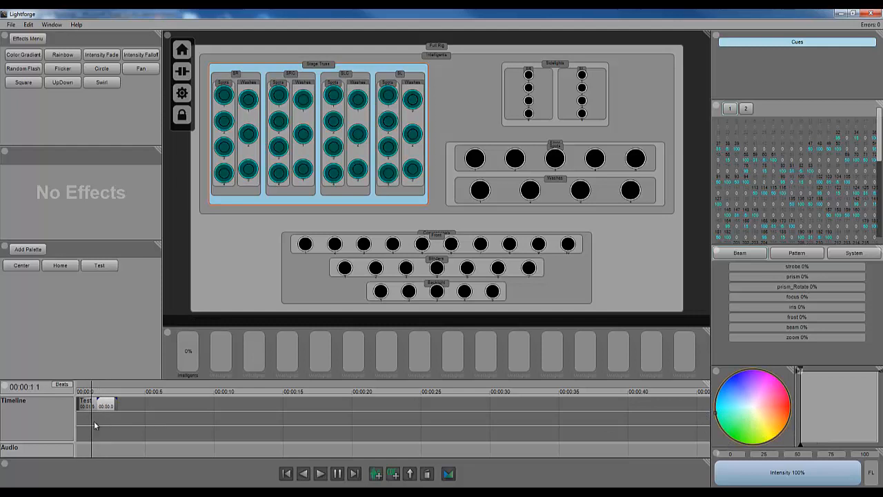
mouse_move(108, 420)
mouse_down()
mouse_move(80, 419)
mouse_move(104, 418)
mouse_up()
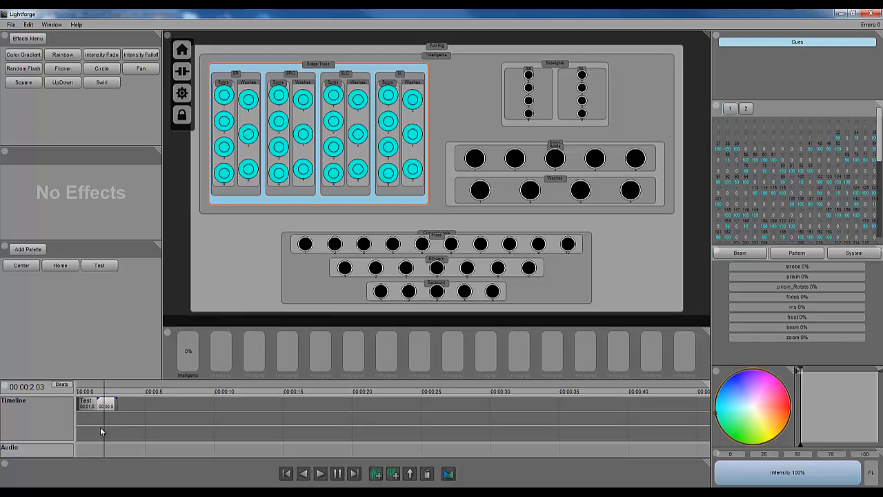
mouse_move(100, 426)
mouse_down()
mouse_move(76, 424)
mouse_move(102, 425)
mouse_up()
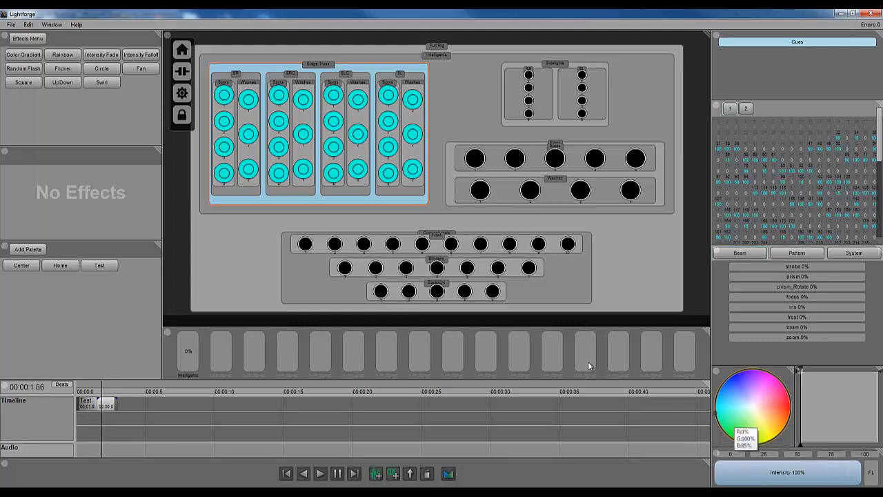
Step: Override the SL group's intensity to 51%, scrub back in the Test cue and reselect the Stage Truss group
click(399, 78)
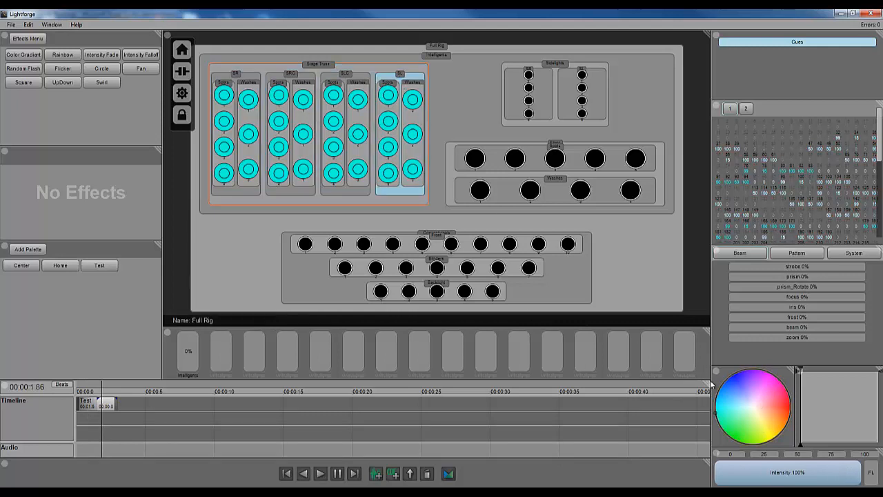
click(790, 475)
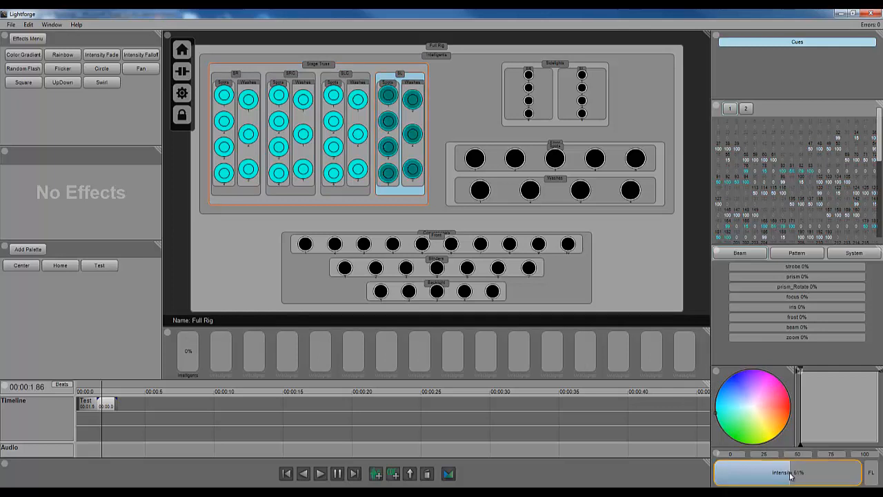
mouse_move(94, 427)
mouse_down()
mouse_move(60, 428)
mouse_move(94, 427)
mouse_up()
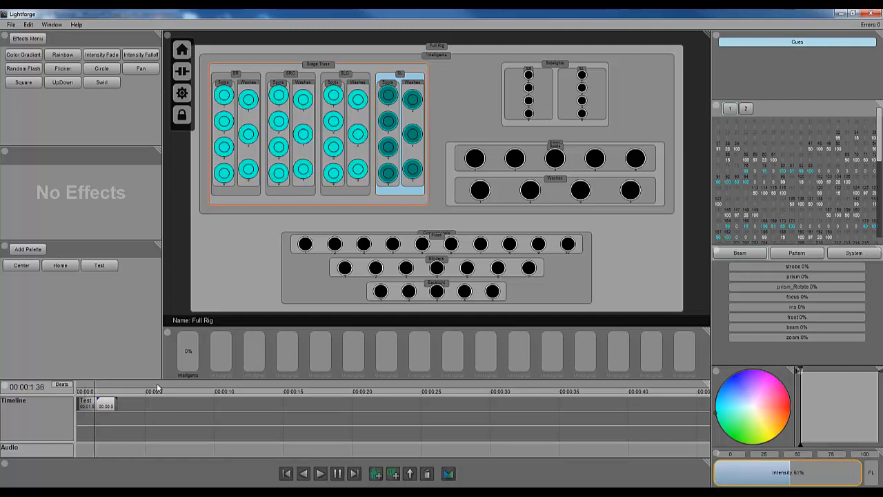
click(383, 69)
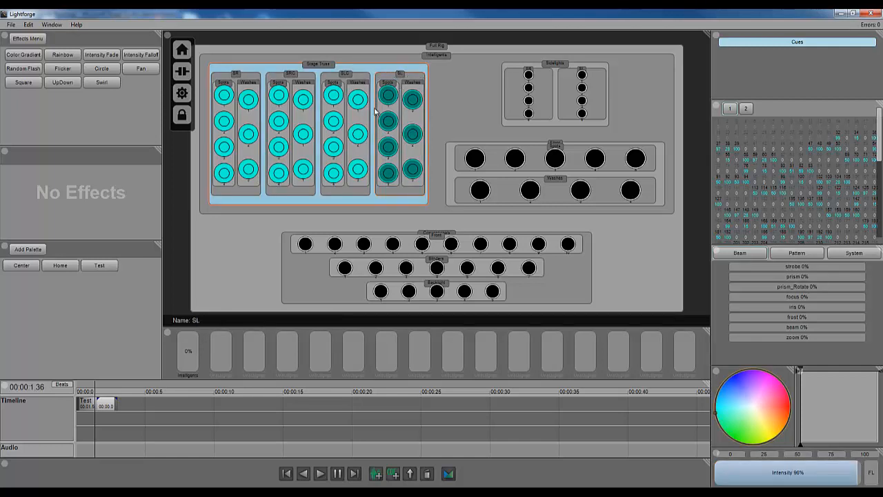
Step: Try overriding the first SRC wash and the first SLC spot with blue
click(302, 100)
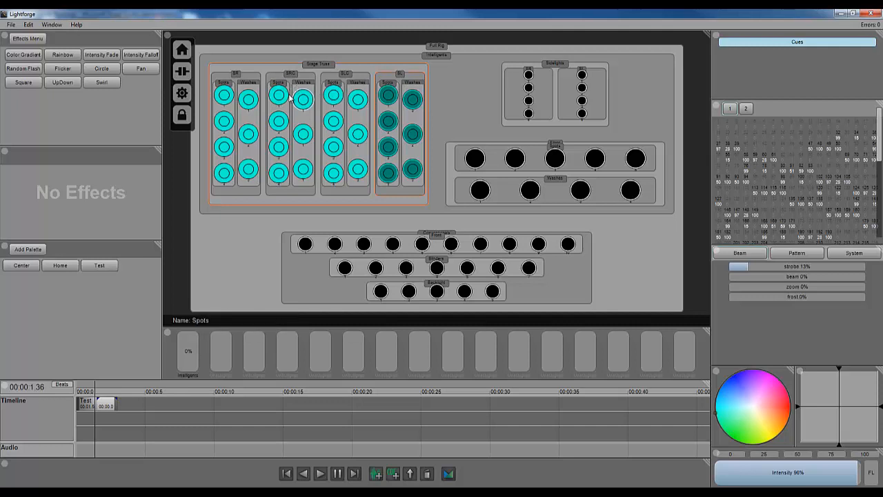
click(332, 96)
click(726, 371)
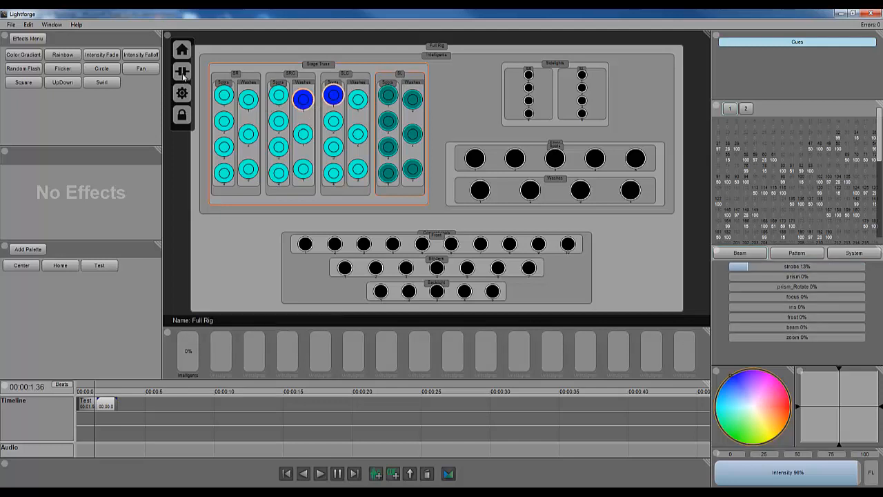
click(332, 113)
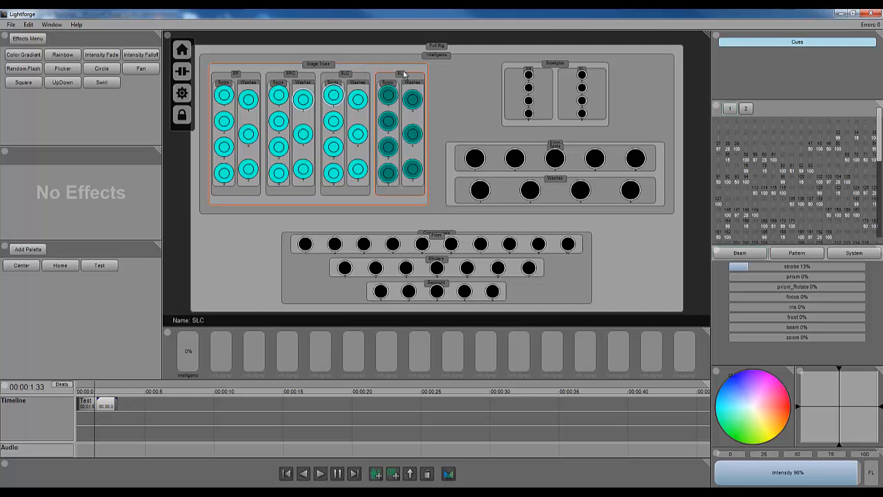
Step: Release the manual overrides on the Stage Truss group, scrub the Test cue and select the Intelligents group
click(369, 65)
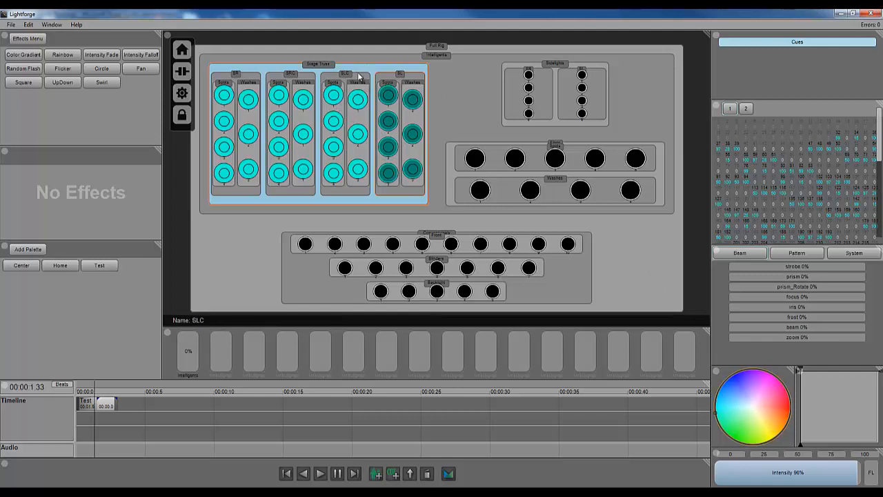
click(384, 78)
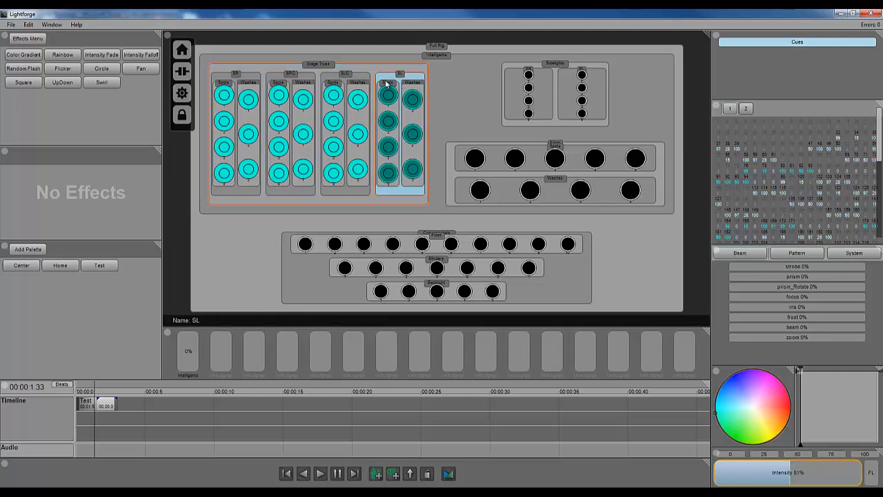
click(369, 65)
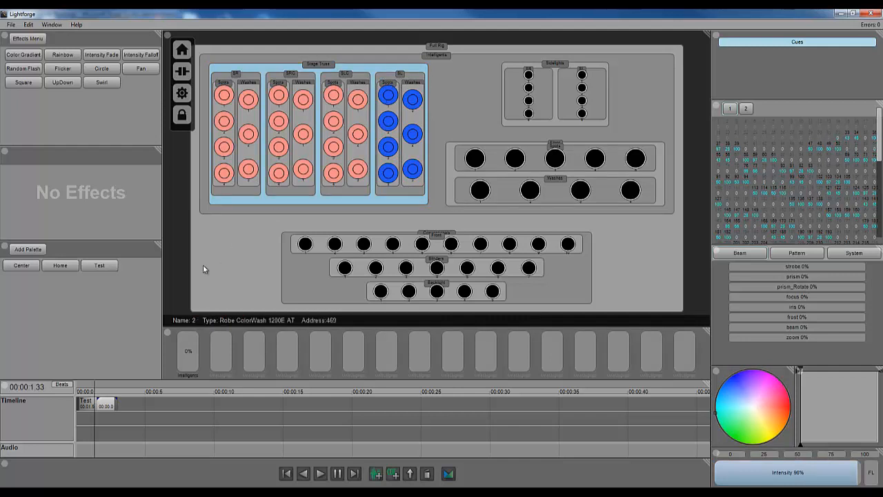
drag(97, 416, 105, 416)
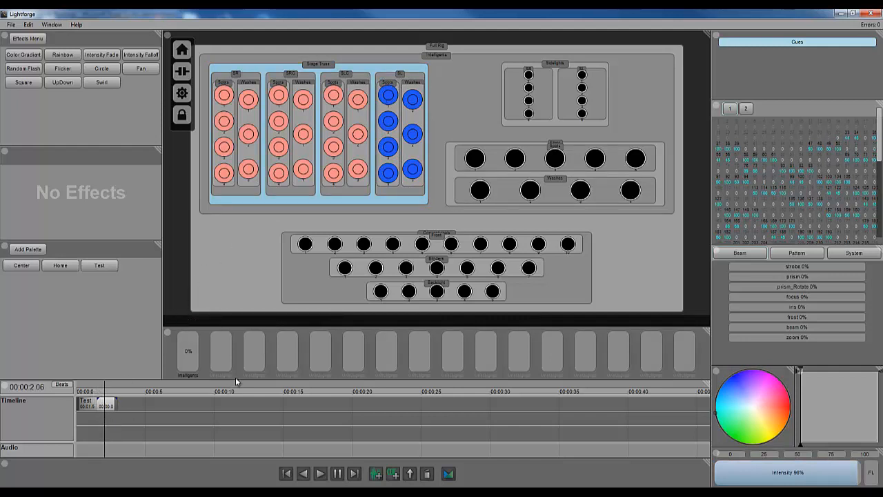
click(467, 104)
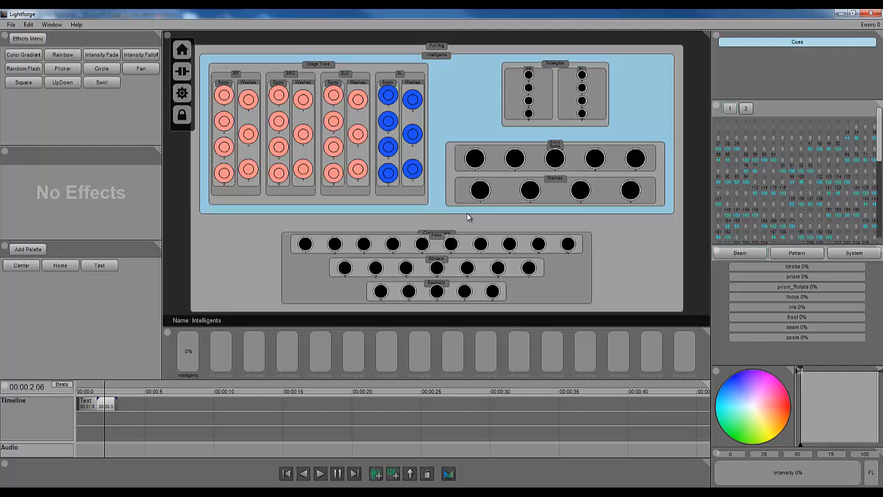
Step: Start a new empty show, discarding the current rig and timeline
click(10, 25)
click(35, 37)
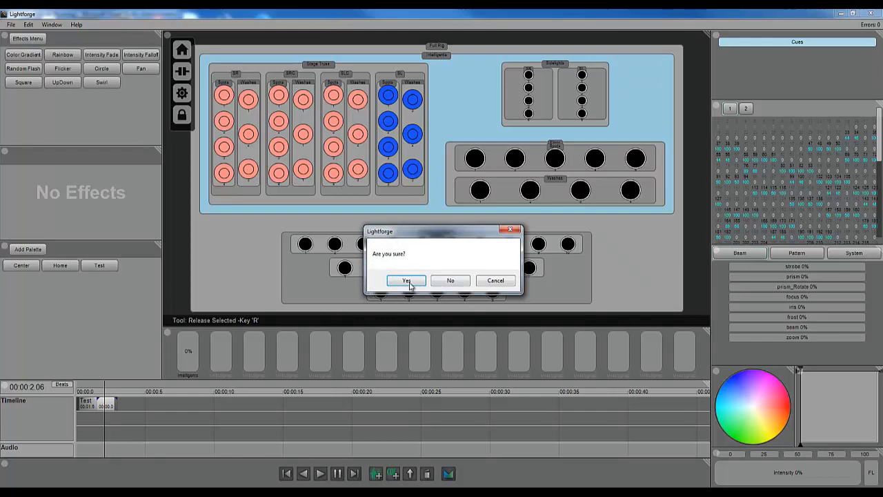
click(407, 282)
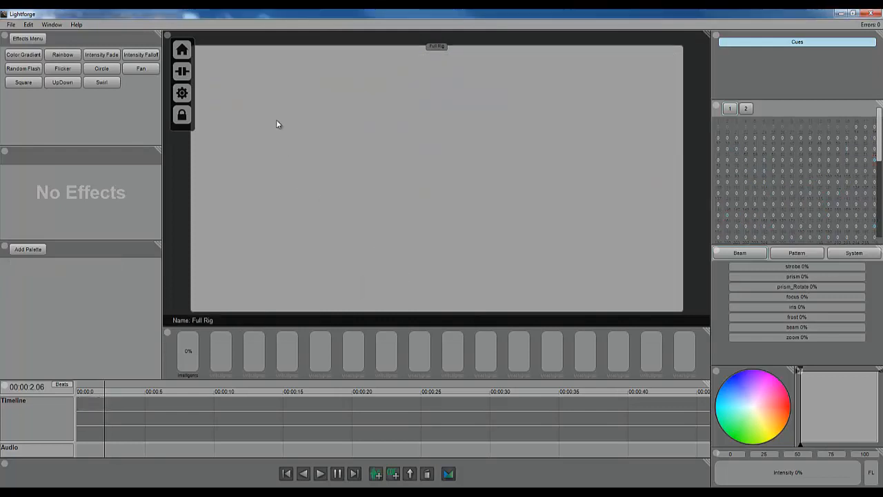
Step: Unlock the Full Rig layout for editing and add a group named Intelligents with 4 columns and 4 rows
click(450, 229)
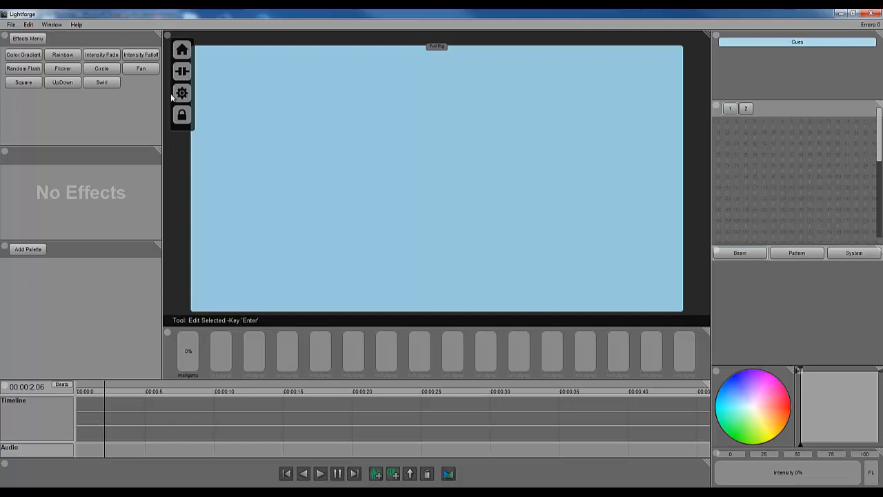
click(395, 134)
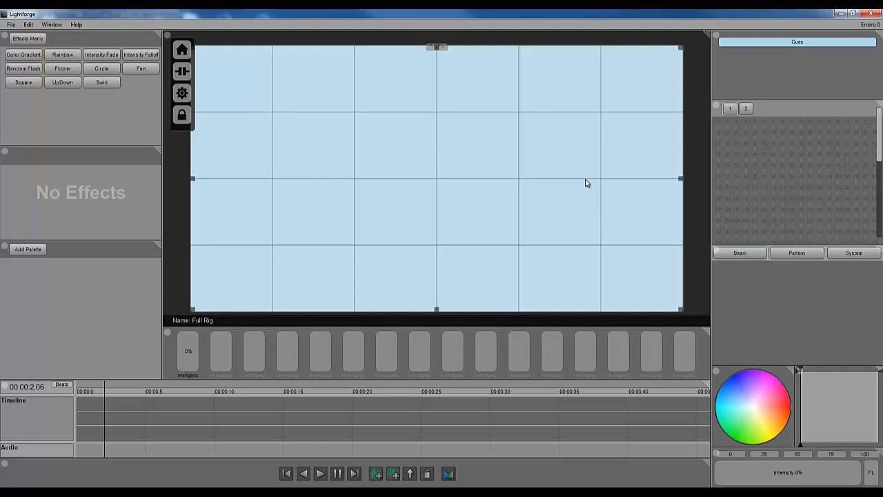
right_click(430, 136)
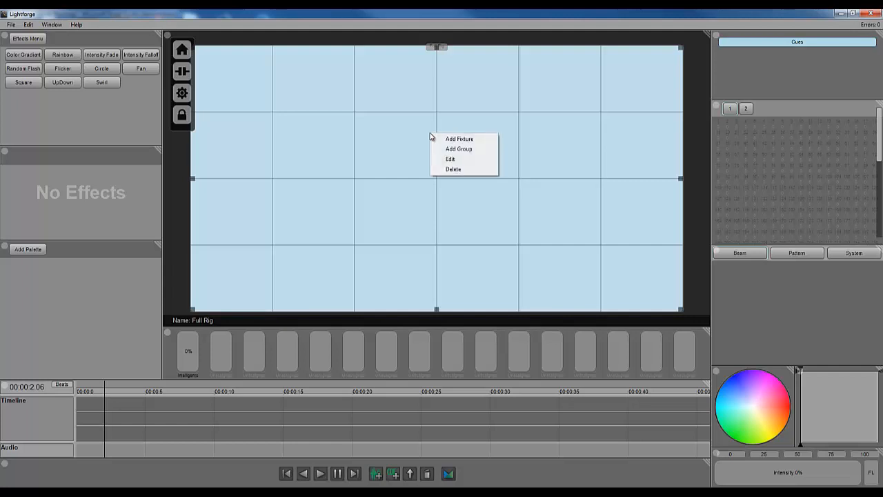
click(459, 149)
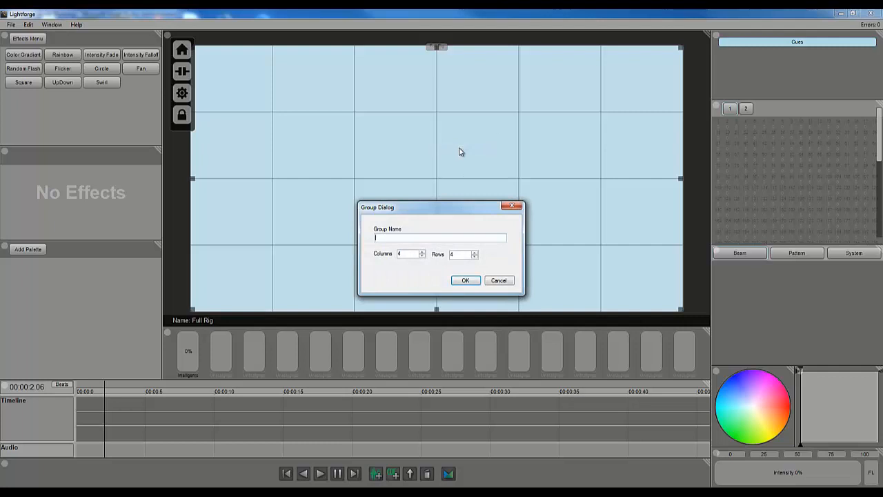
text(Intelligents)
key(Return)
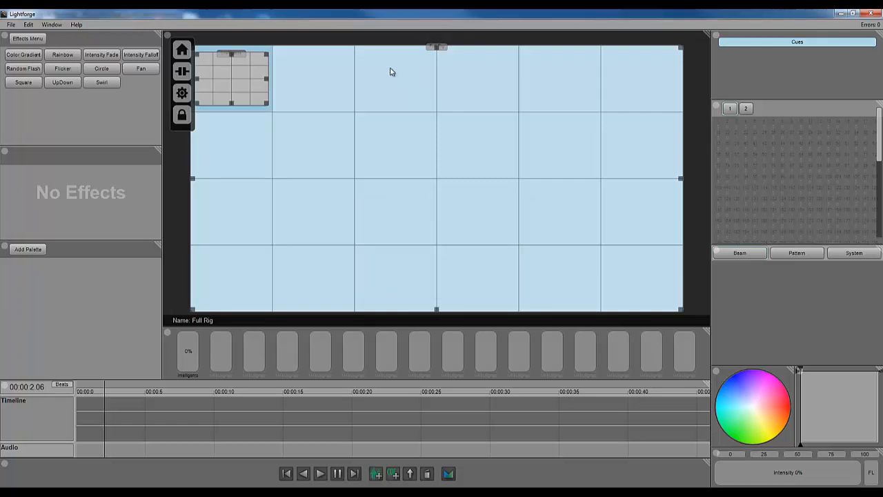
Step: Add a second group named Conventionals with 4 columns and 4 rows to the Full Rig
right_click(312, 84)
click(359, 98)
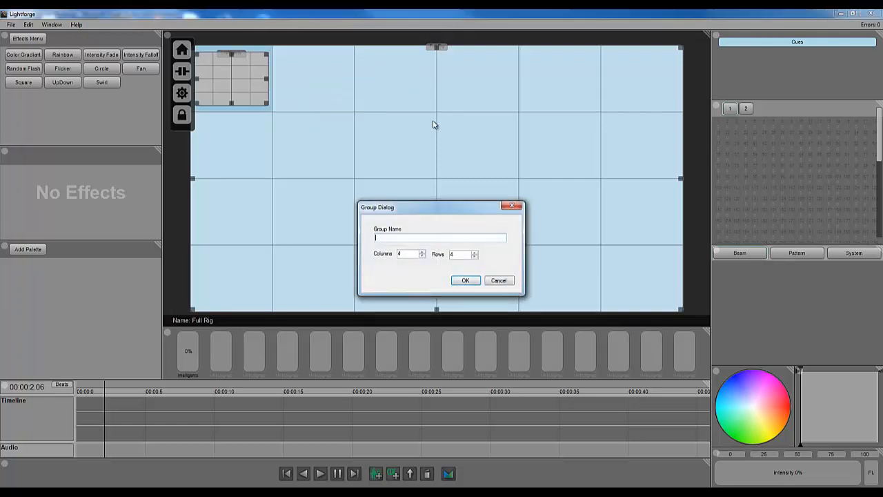
text(Conventionals)
key(Return)
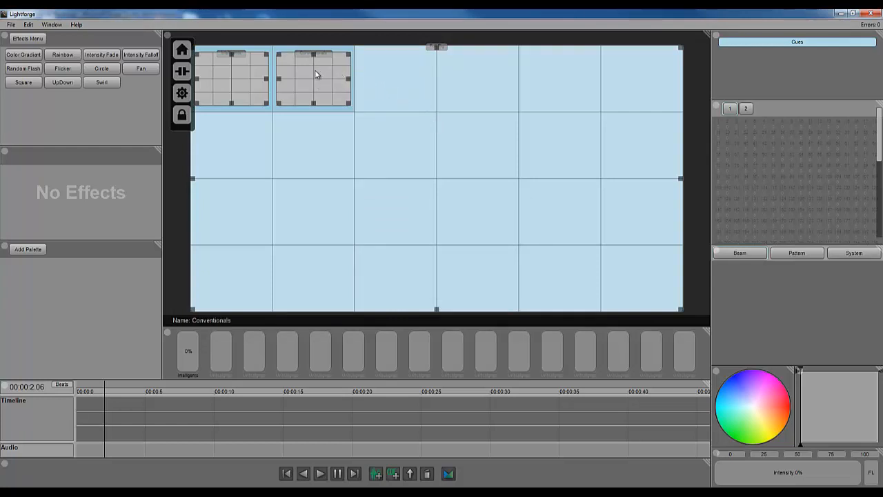
Step: Move the Conventionals group to the third grid row and enlarge both groups so each fills half of the rig
drag(312, 78, 241, 223)
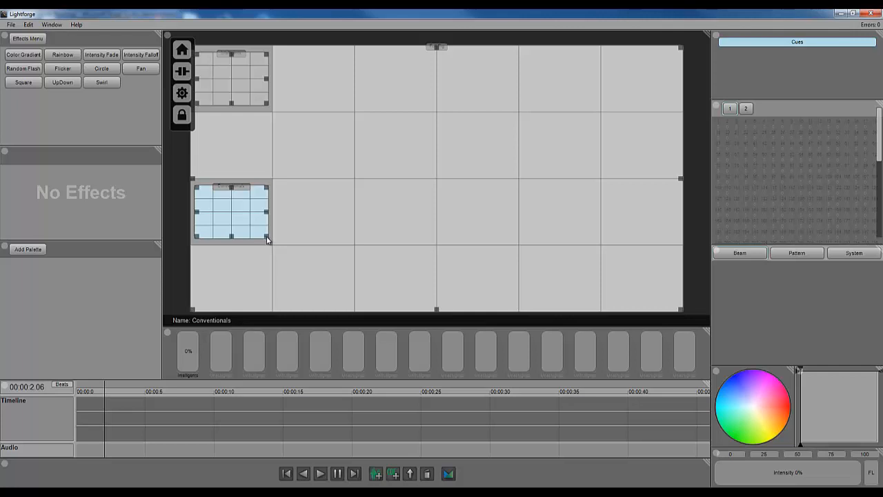
drag(268, 240, 619, 285)
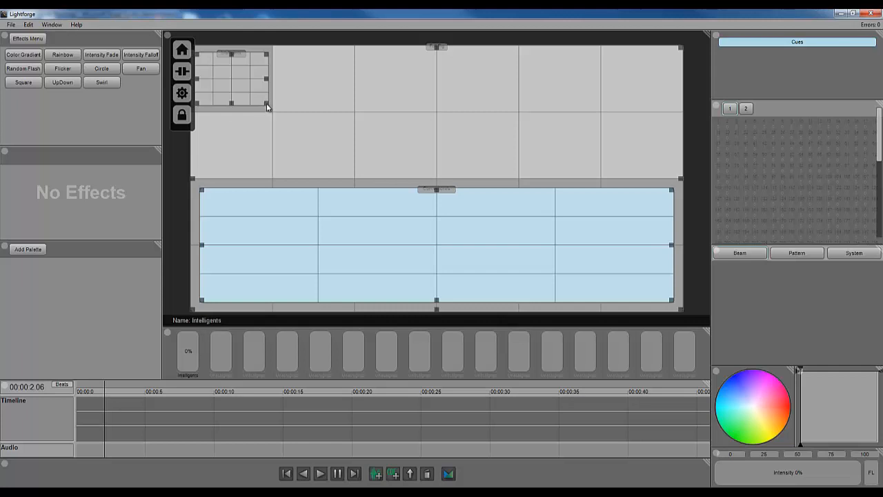
drag(266, 105, 643, 152)
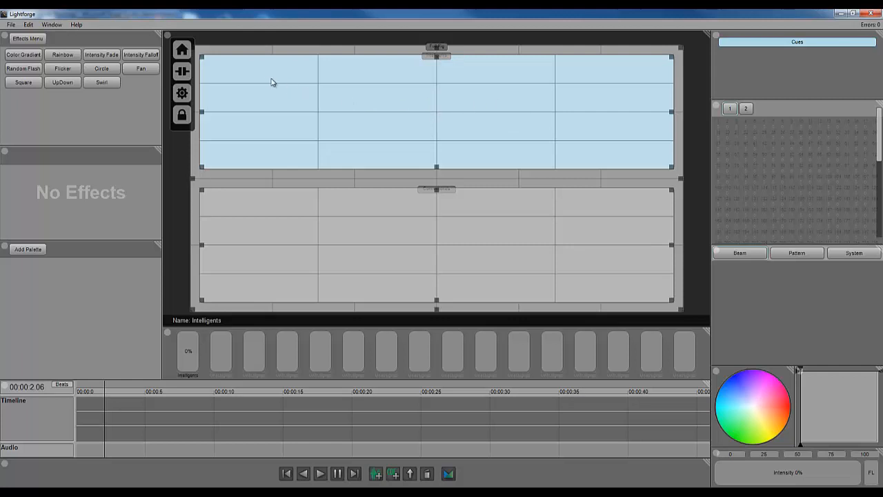
Step: Edit the Intelligents group to have a single row, keeping 4 columns
right_click(433, 112)
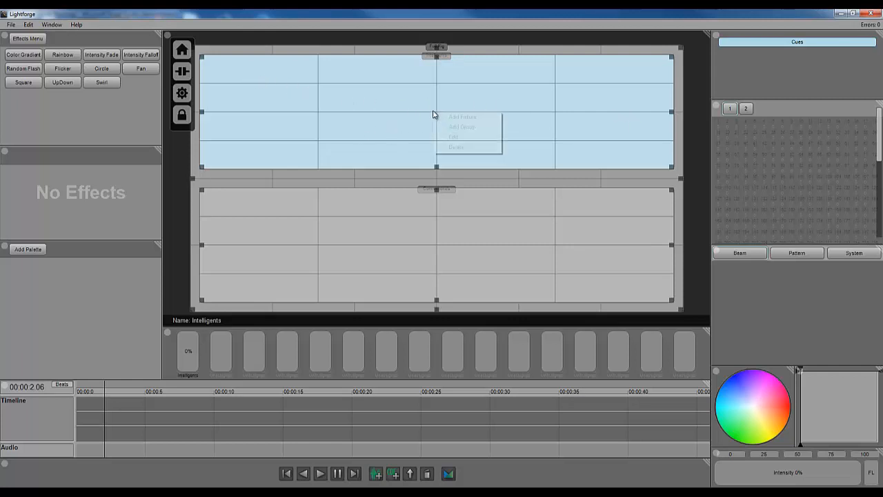
click(465, 138)
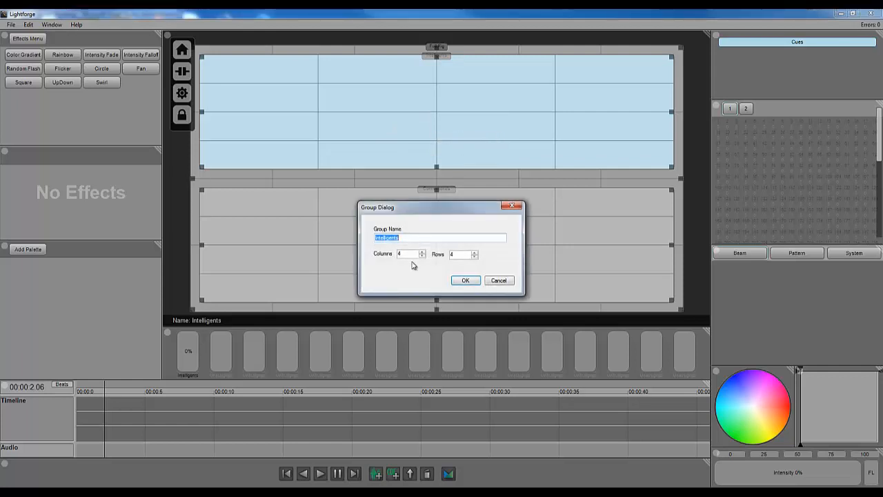
click(474, 257)
click(474, 256)
click(474, 257)
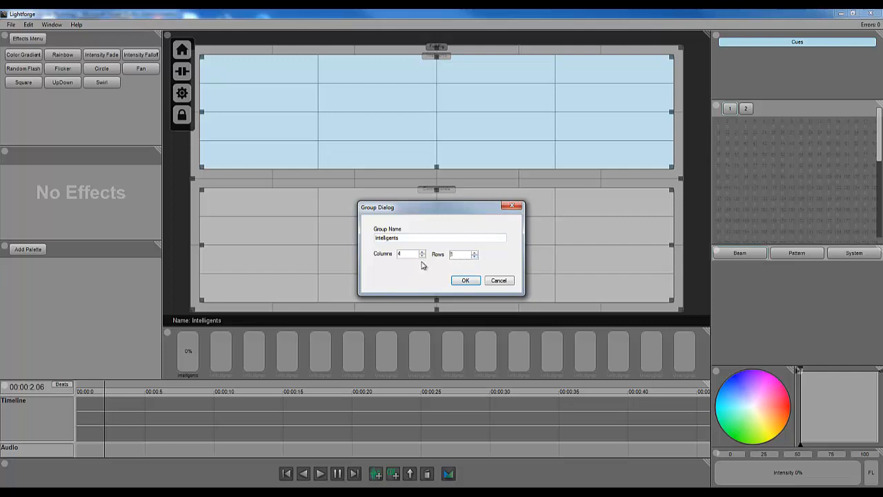
click(465, 280)
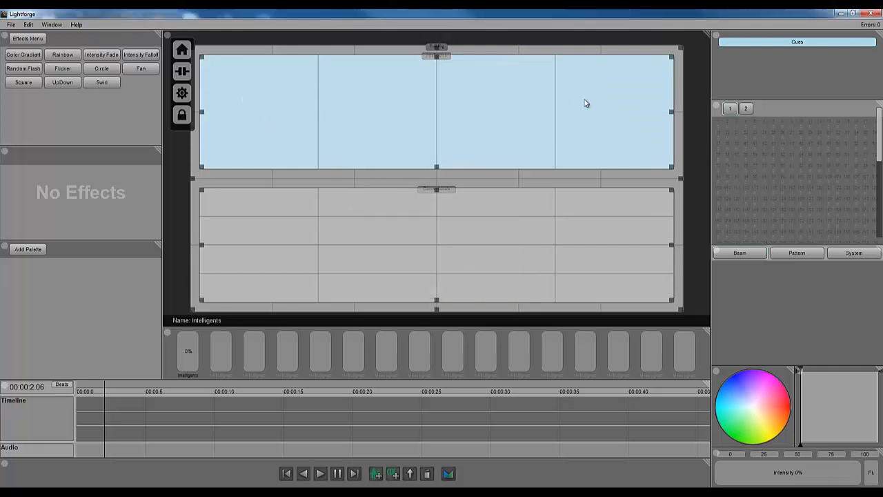
Step: Start adding fixtures to the Intelligents group and choose the Martin Mac 250 Entour from the fixture library
right_click(463, 105)
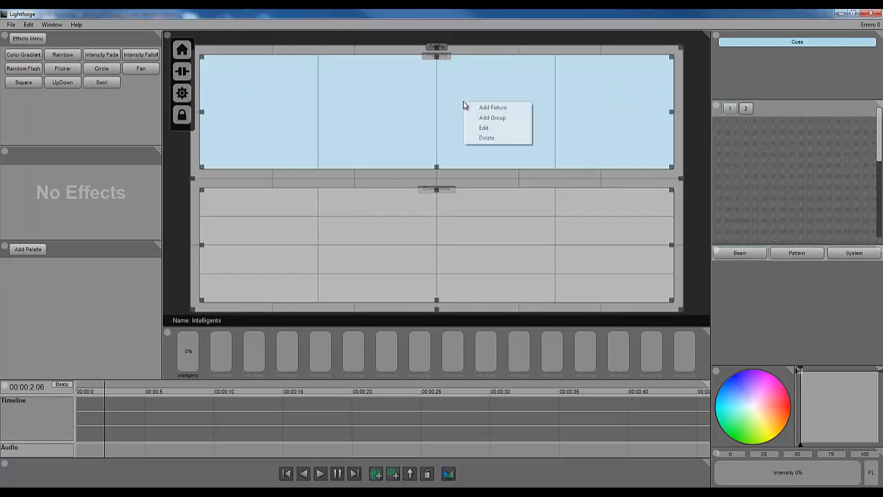
click(512, 109)
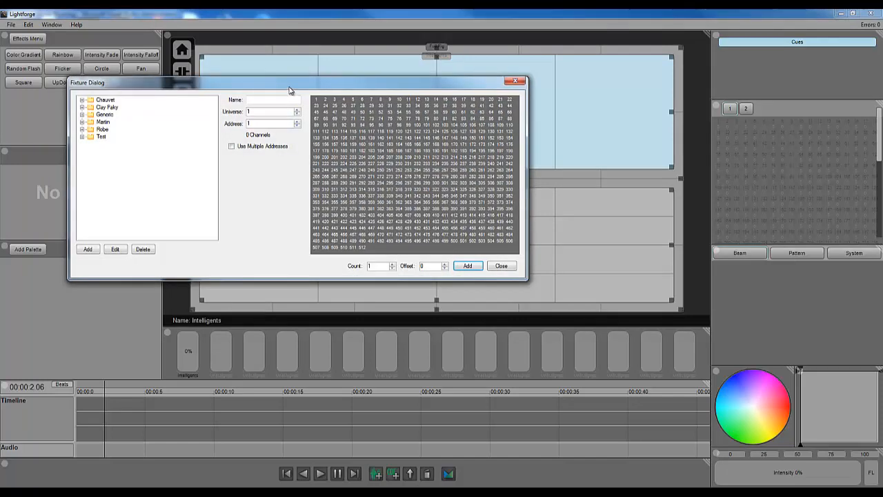
drag(292, 87, 388, 159)
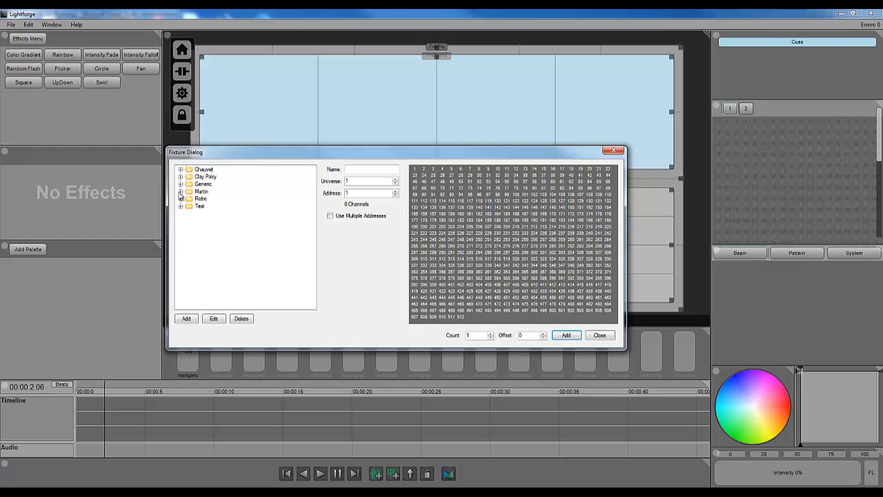
click(180, 194)
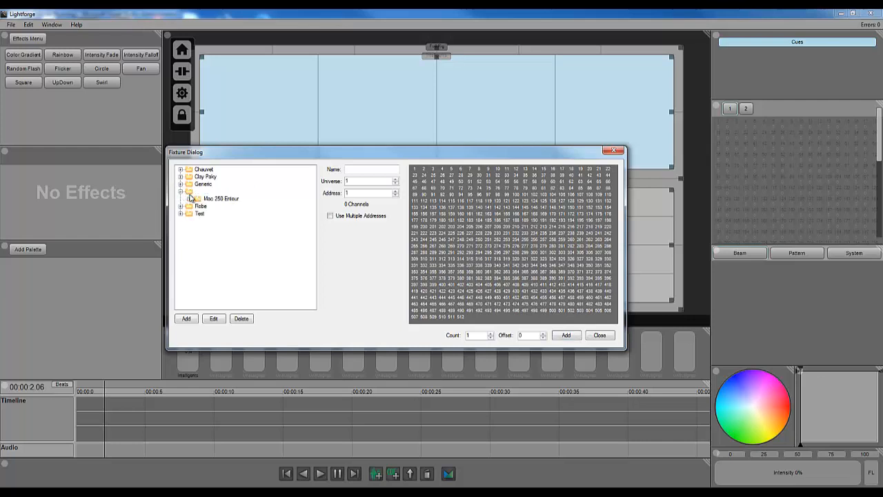
click(189, 199)
click(232, 207)
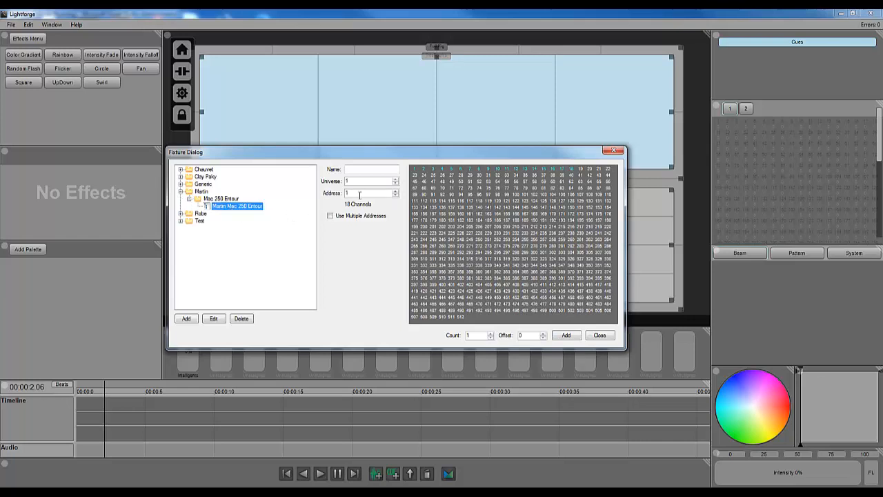
Step: Set the fixture name to 1, the start address to 50 and the count to 4
click(360, 171)
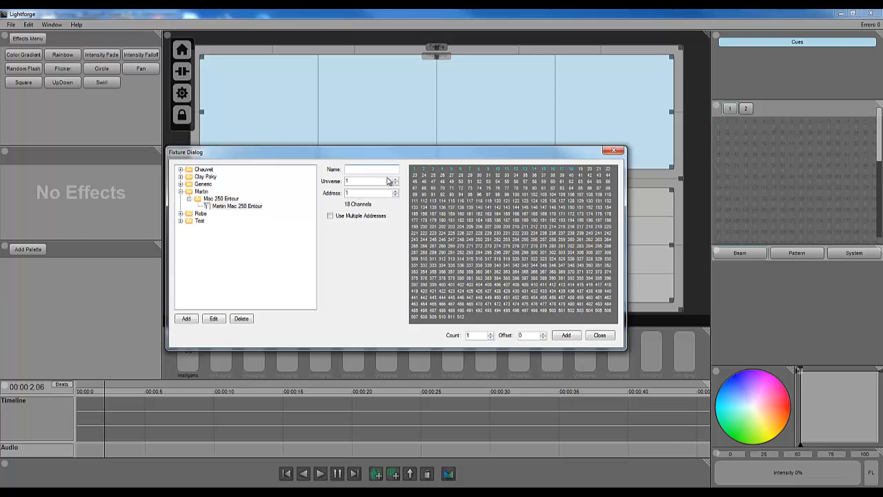
double_click(357, 194)
click(357, 195)
double_click(358, 194)
text(50)
click(491, 334)
click(491, 334)
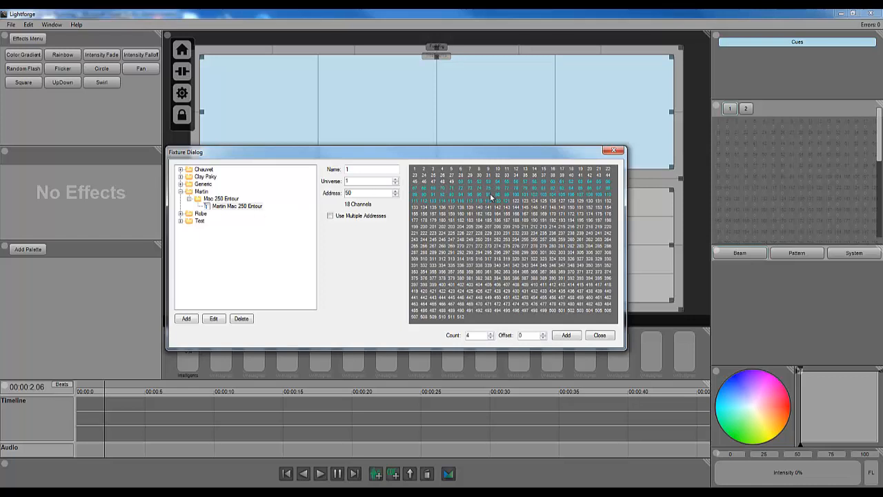
Step: Try a larger address offset between the fixtures and return it to 0
click(542, 333)
click(543, 333)
click(543, 333)
click(543, 333)
click(543, 333)
click(543, 333)
click(544, 337)
click(544, 337)
click(543, 338)
click(544, 337)
Step: Add the four Mac 250 Entour fixtures to the Intelligents group and close the fixture dialog
click(565, 336)
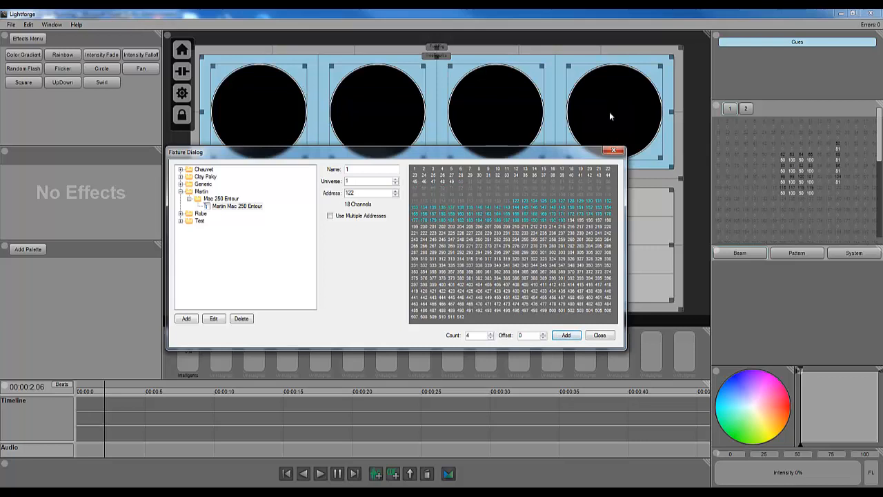
click(603, 337)
Step: Add a Front Lights group with 6 columns and 1 row inside Conventionals and stretch it across the upper half
click(394, 231)
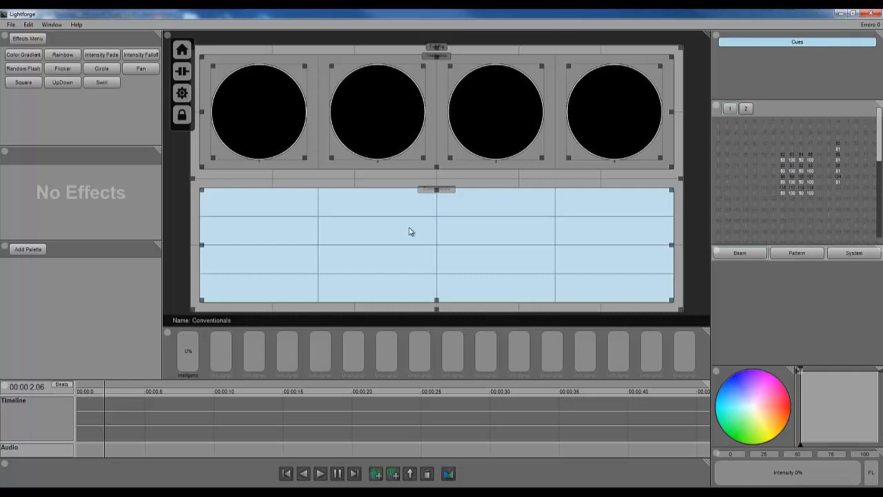
right_click(410, 231)
click(457, 246)
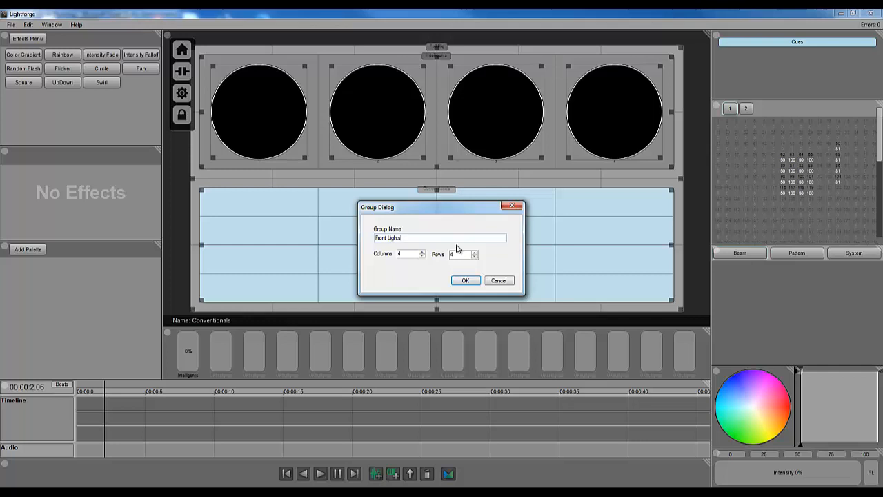
key(Tab)
text(6)
click(465, 280)
drag(314, 215, 598, 233)
Step: Add a Back Lights group with 6 columns and 1 row and stretch it across the lower half of Conventionals
right_click(279, 262)
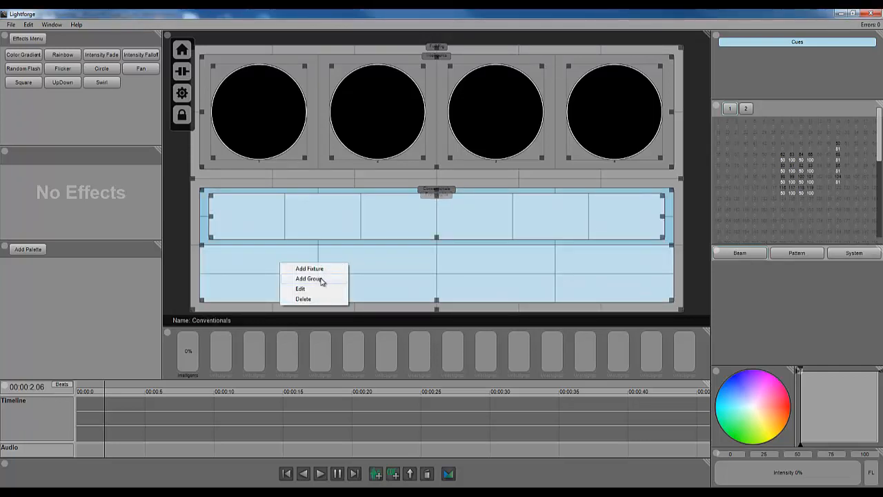
click(345, 278)
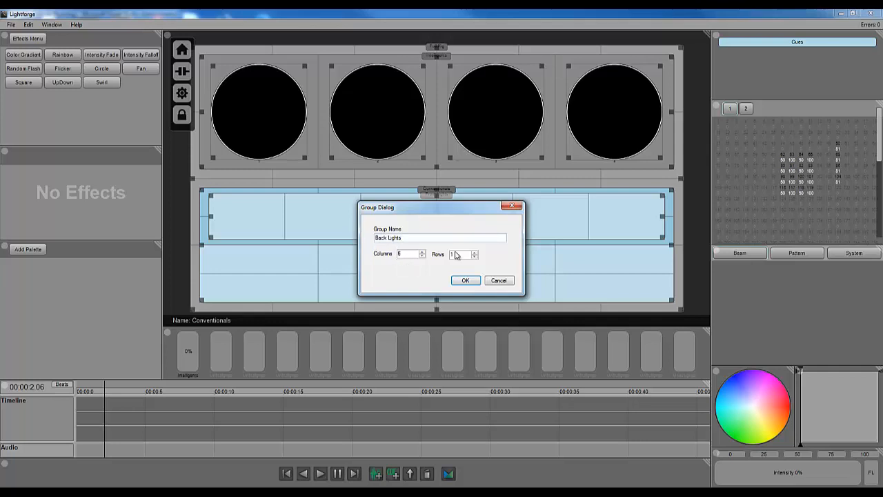
click(460, 281)
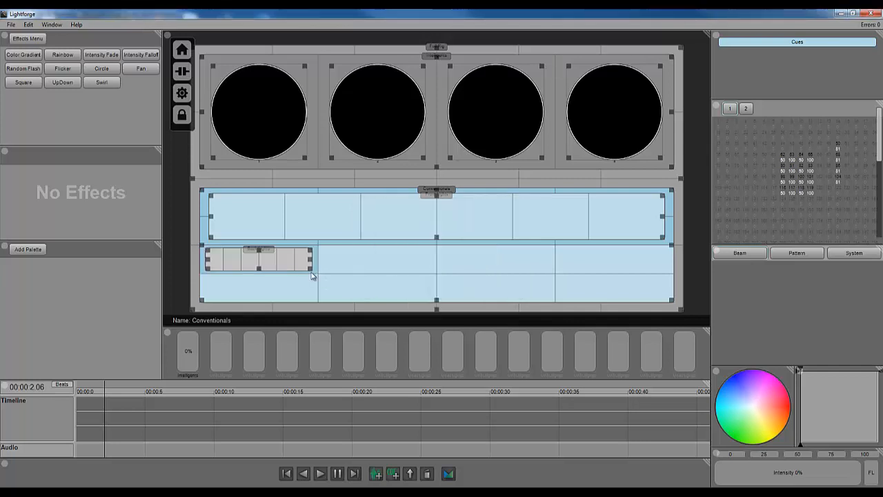
drag(312, 276, 584, 277)
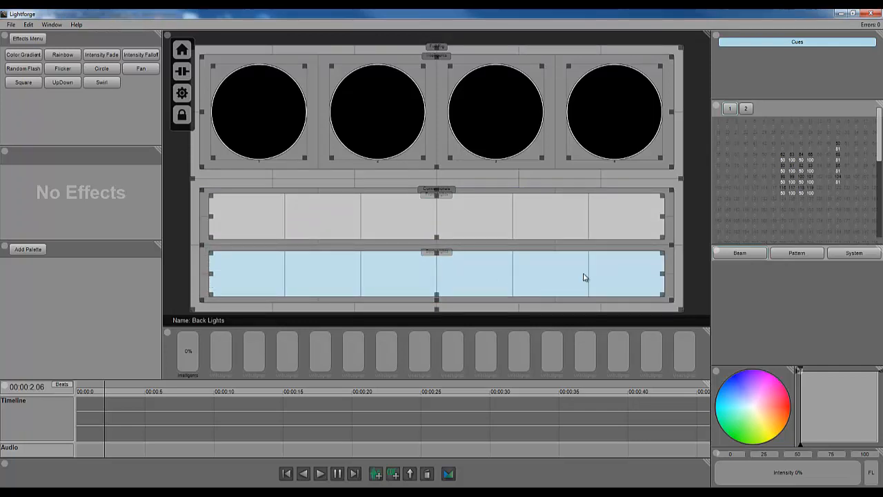
Step: Start adding fixtures to the Front Lights group and choose the Dimmer from the Generic Dimmers library
click(421, 217)
right_click(421, 214)
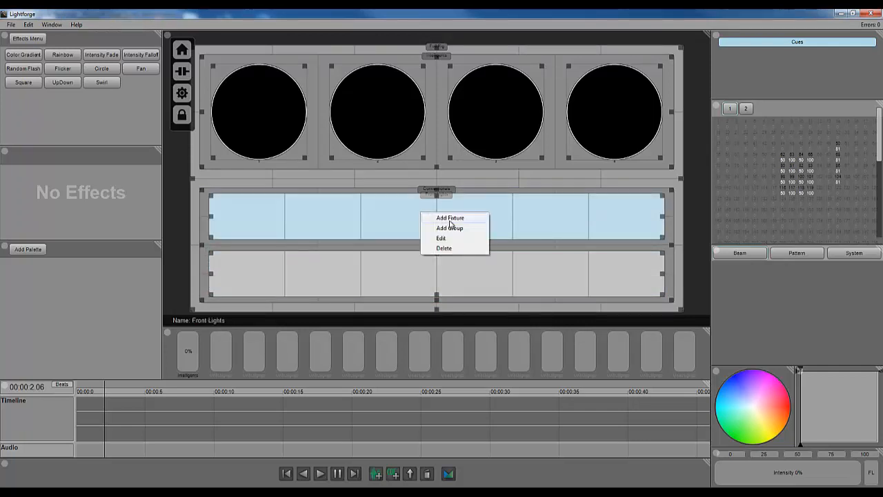
click(450, 218)
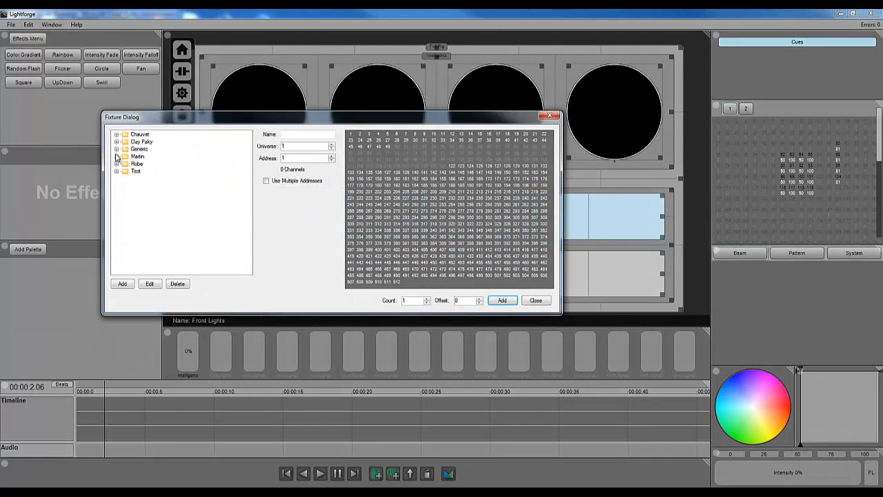
click(116, 149)
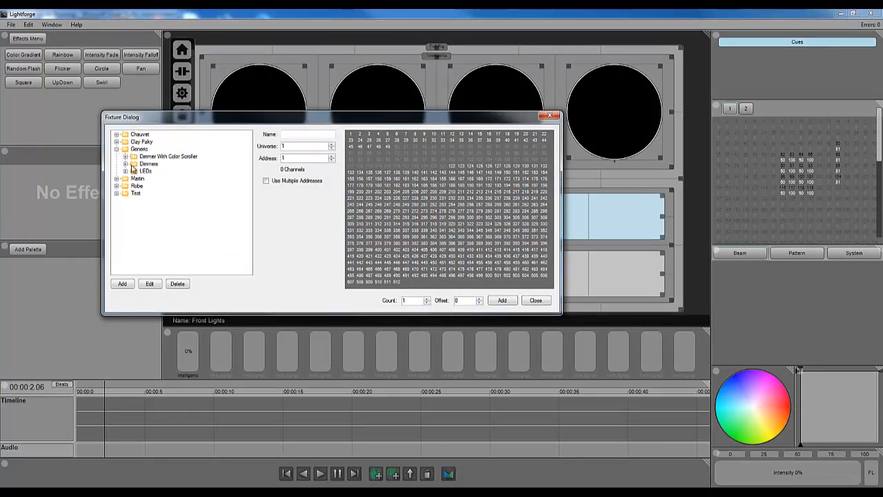
click(125, 164)
click(155, 171)
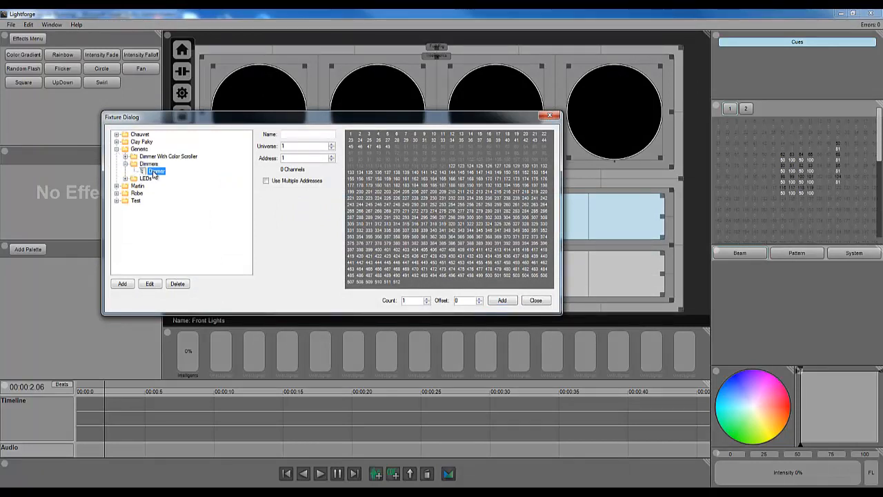
Step: Add six dimmers named from 1 at address 1 to Front Lights, and six more at address 7 to Back Lights
click(298, 134)
click(427, 299)
click(427, 298)
click(427, 299)
drag(416, 120, 532, 295)
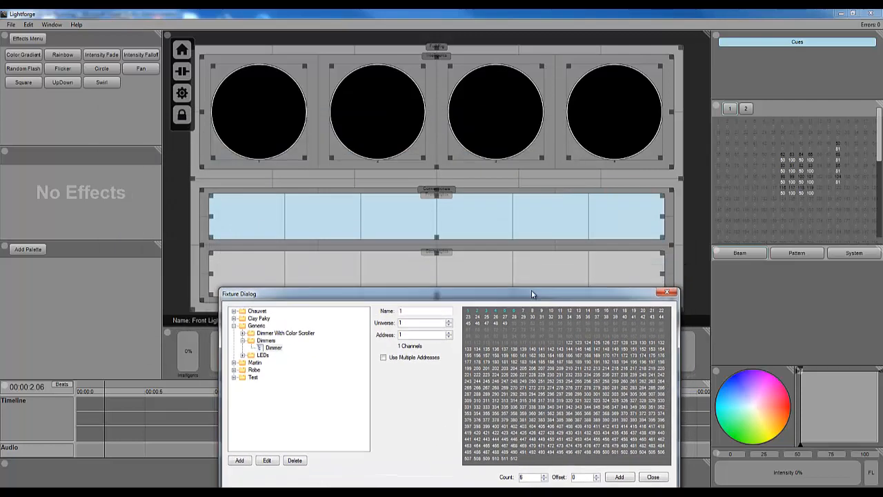
click(619, 477)
click(502, 268)
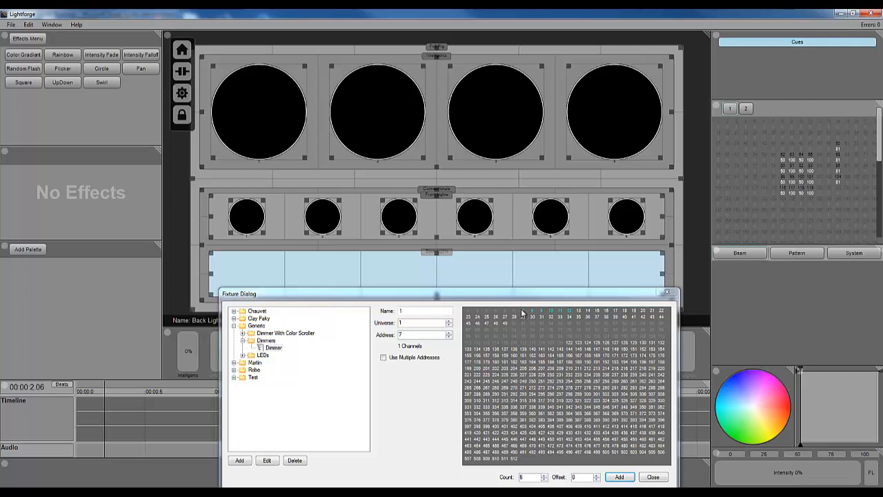
click(619, 476)
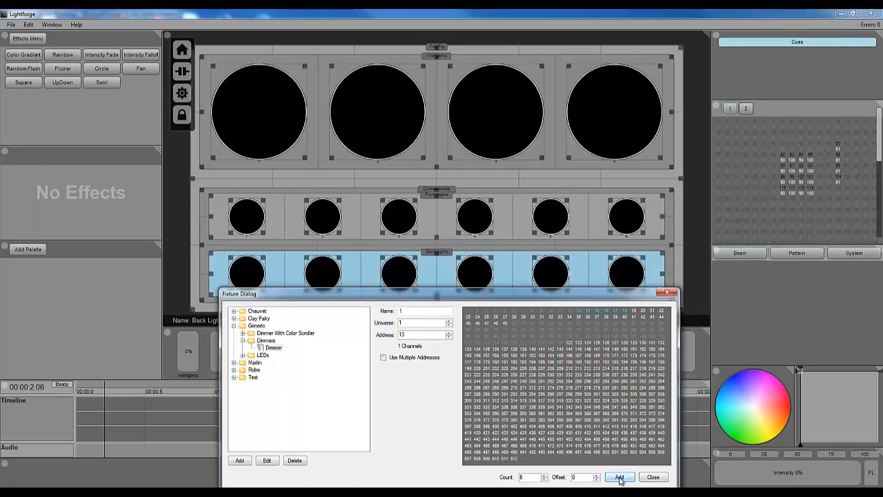
Step: Finish adding fixtures, select the Conventionals group and the Full Rig, and leave layout editing
click(652, 477)
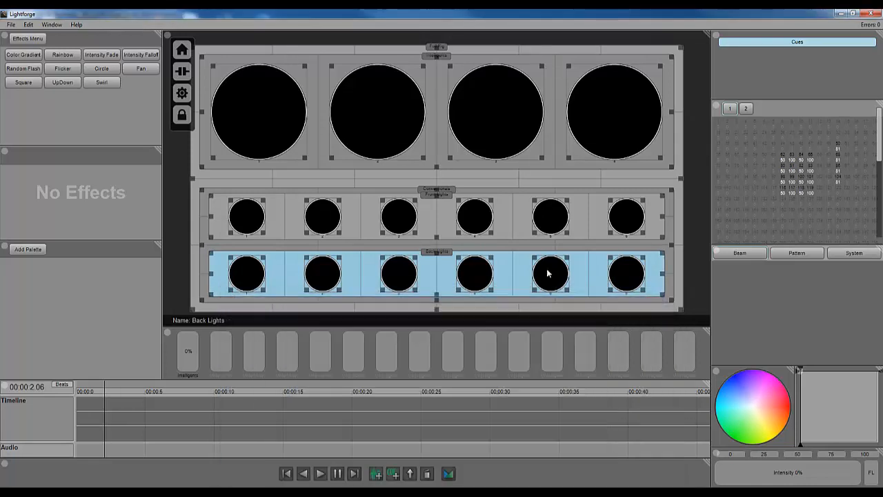
click(522, 248)
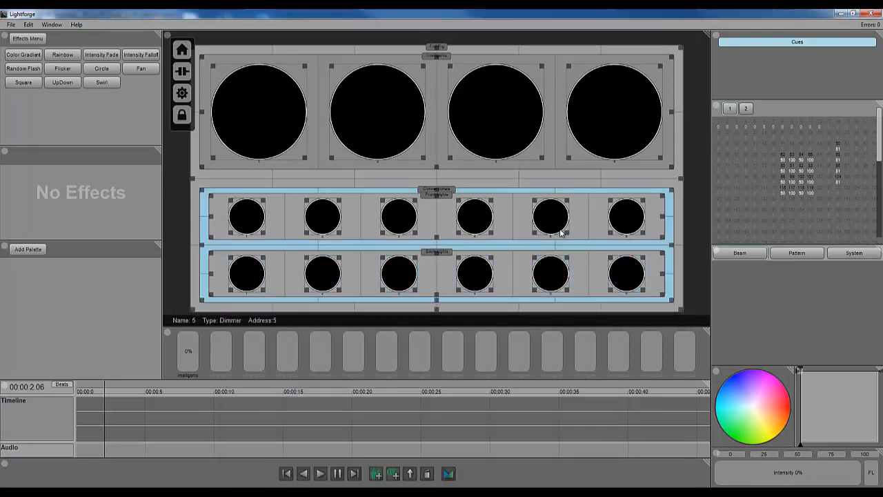
click(613, 177)
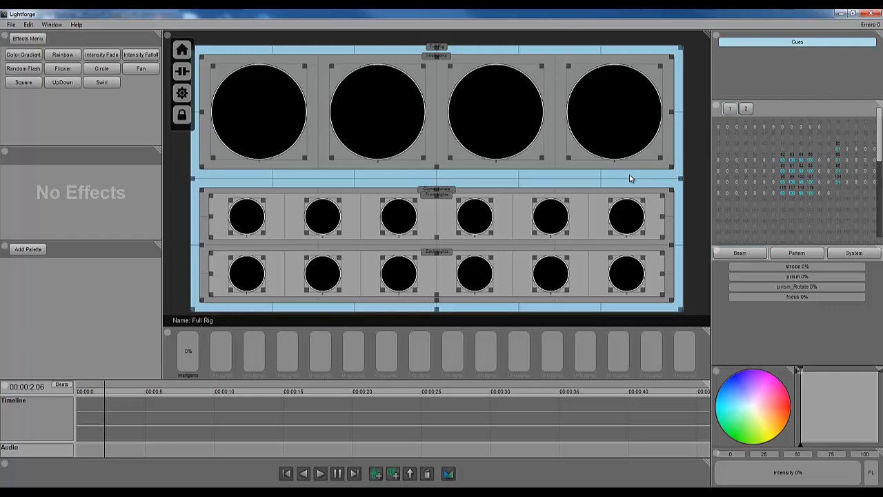
key(ctrl)
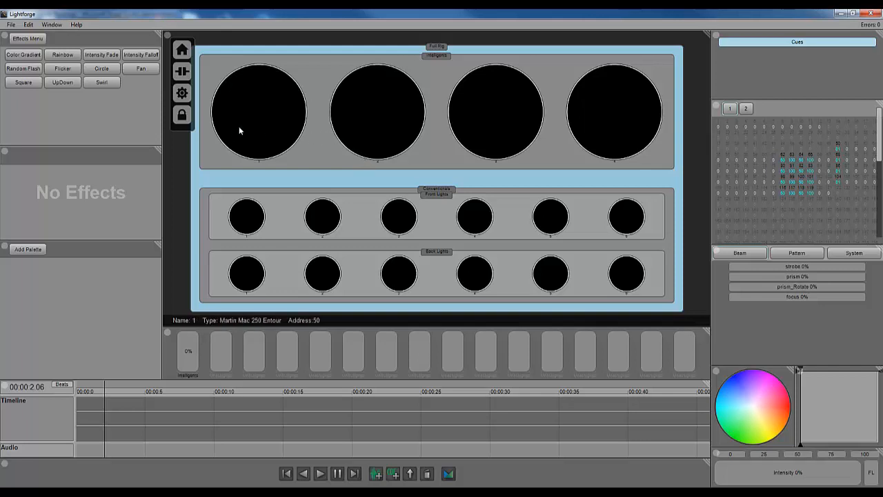
Step: Compare the selection levels by selecting fixture 2, the Intelligents group, the Full Rig and the Intelligents group again
click(391, 140)
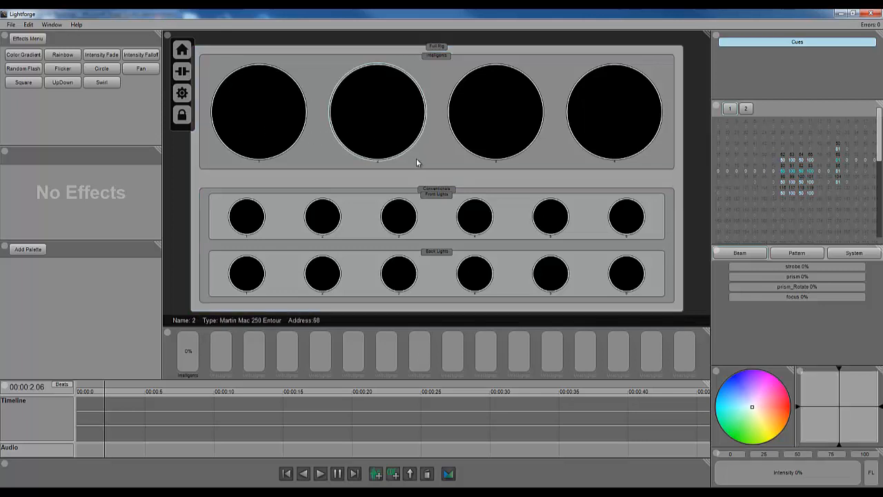
click(446, 161)
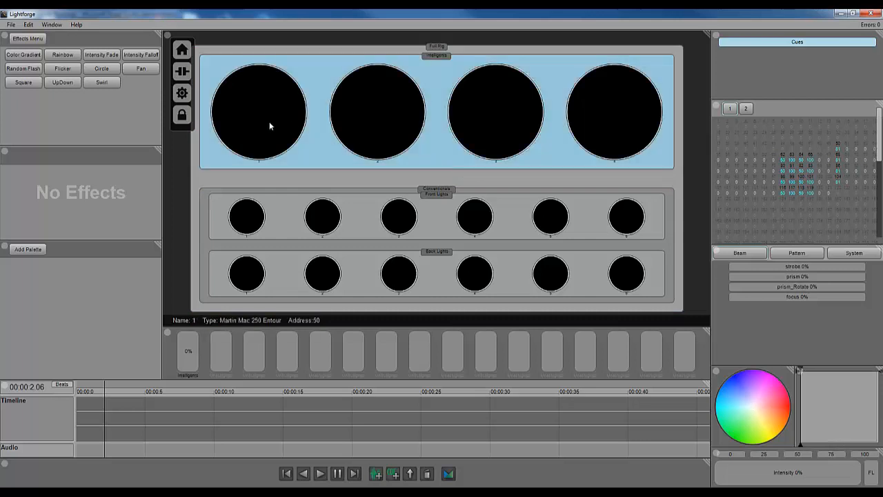
click(325, 184)
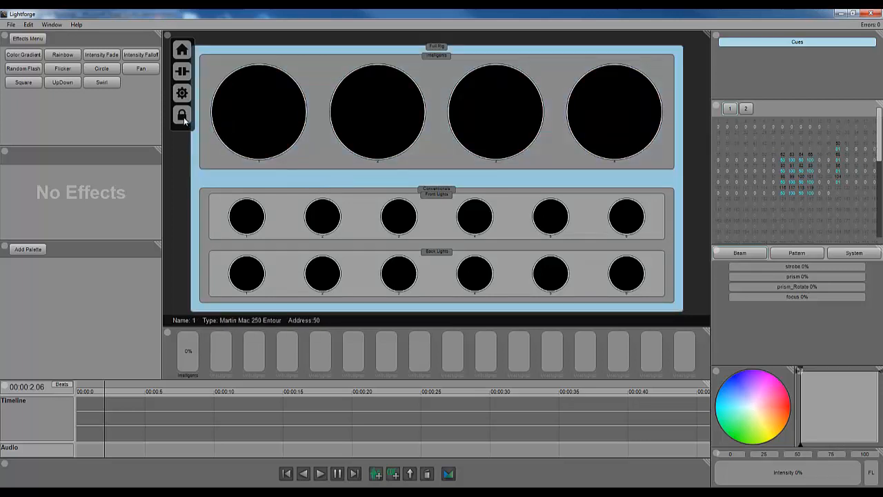
click(424, 163)
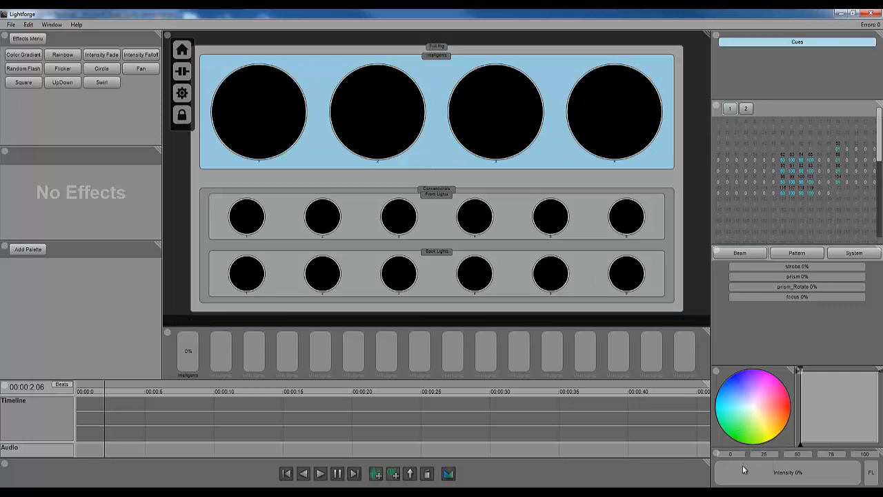
Step: Set the Conventionals group to 100% intensity and lock the group
click(590, 243)
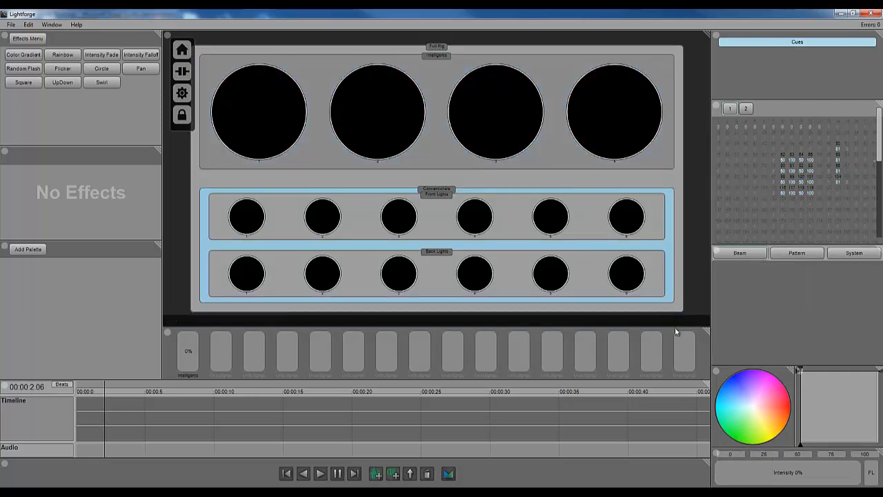
drag(742, 476, 859, 476)
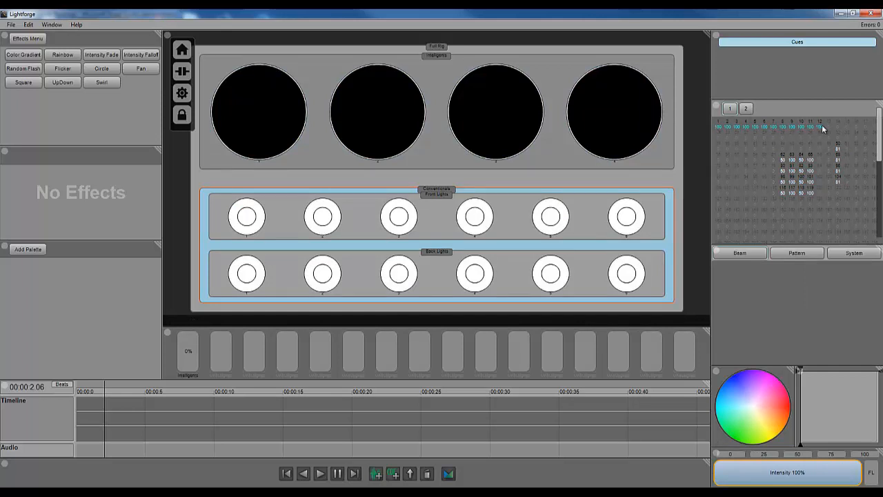
click(186, 119)
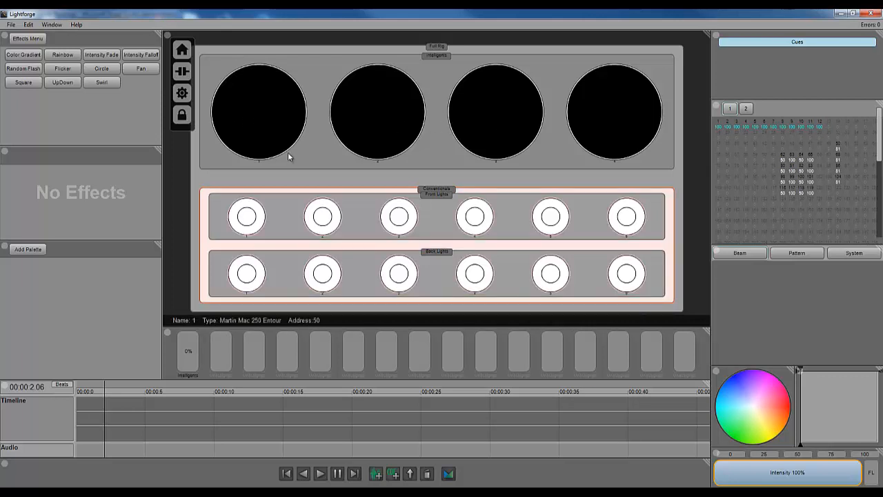
Step: Adjust the locked Conventionals group's intensity to 68%, 64% and finally 76%
click(469, 249)
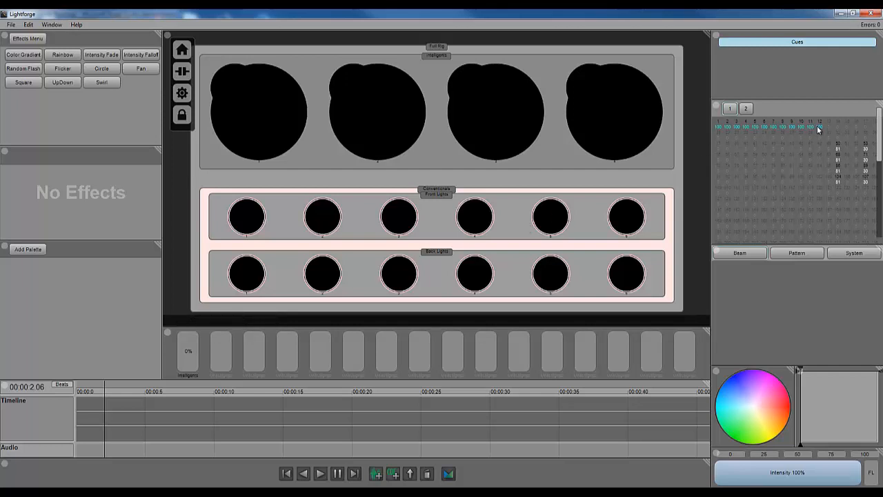
click(572, 249)
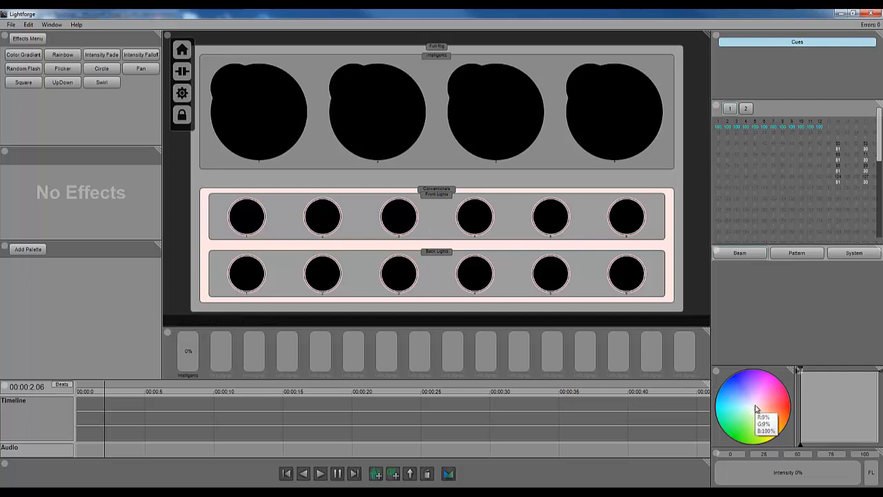
click(815, 473)
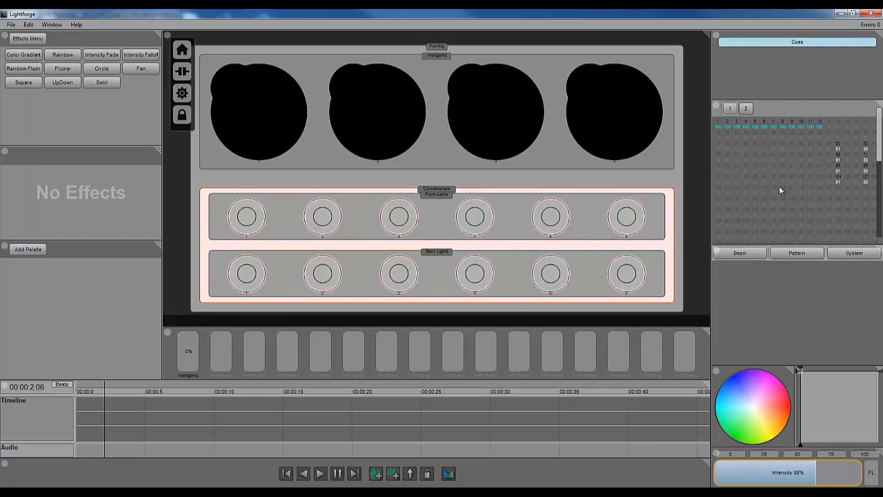
mouse_move(812, 472)
mouse_down()
mouse_move(802, 475)
mouse_move(809, 474)
mouse_up()
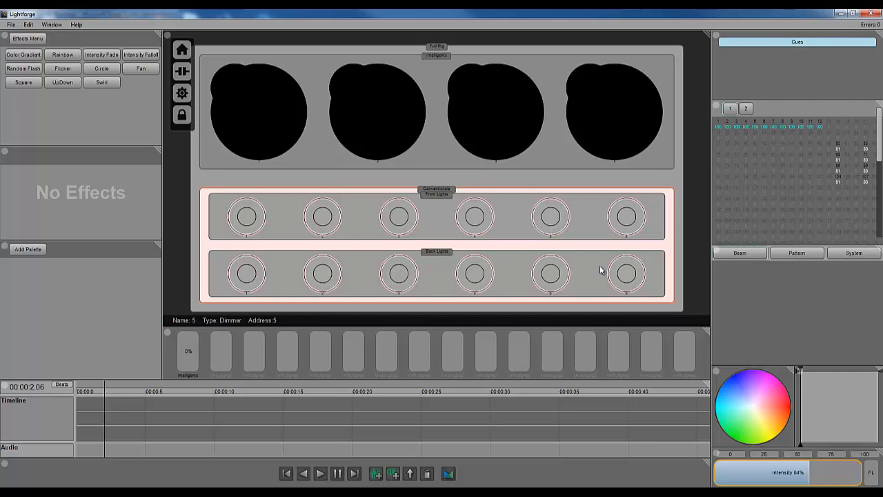
drag(809, 475, 829, 476)
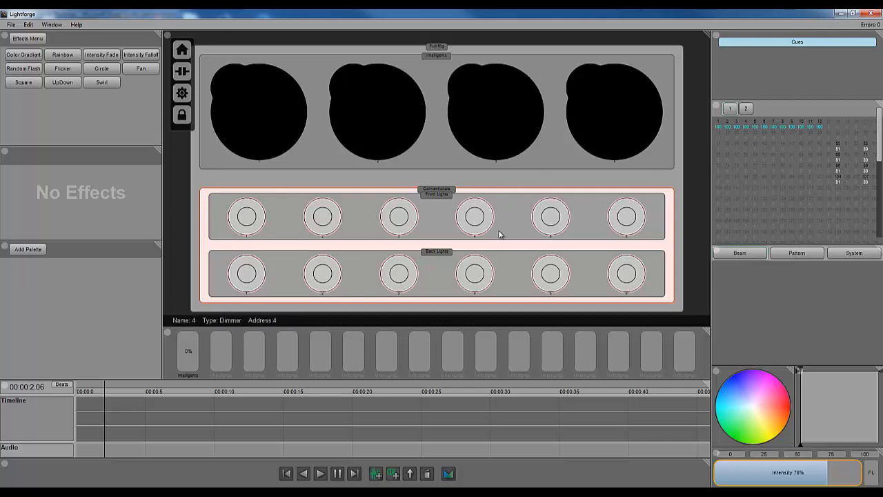
Step: Select the Full Rig, return to the Conventionals group and unlock it
click(566, 177)
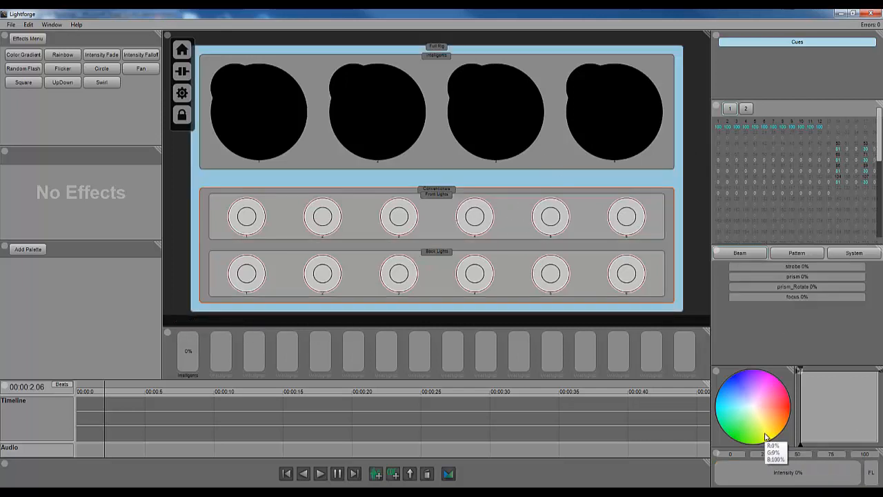
click(512, 214)
click(513, 196)
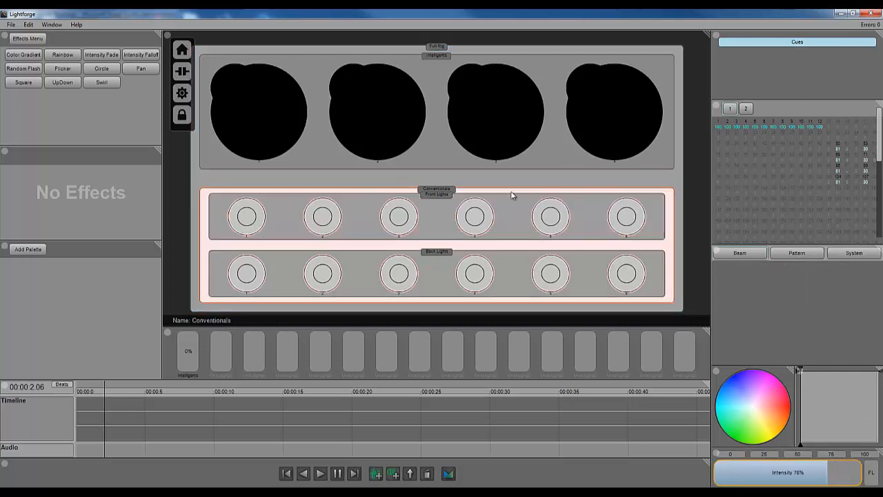
click(182, 117)
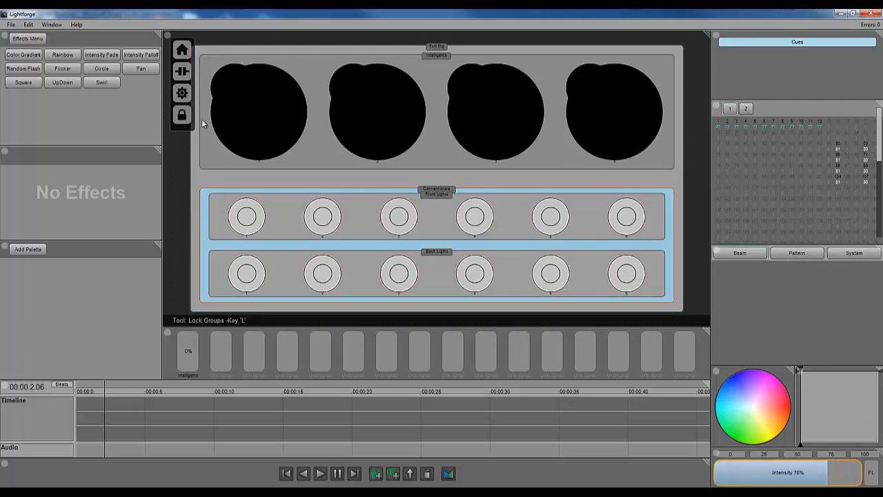
Step: Bring the Full Rig to 100% intensity and move its pan/tilt position to about X 46%, Y 48%
click(541, 186)
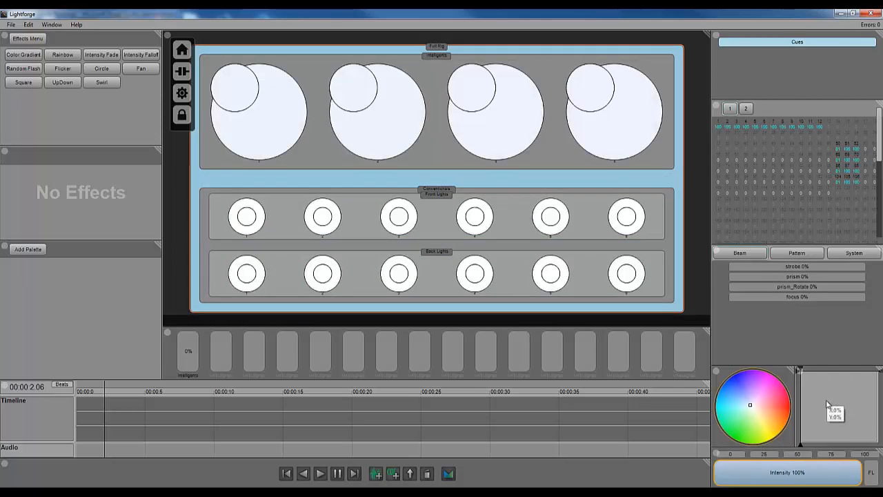
drag(825, 400, 838, 408)
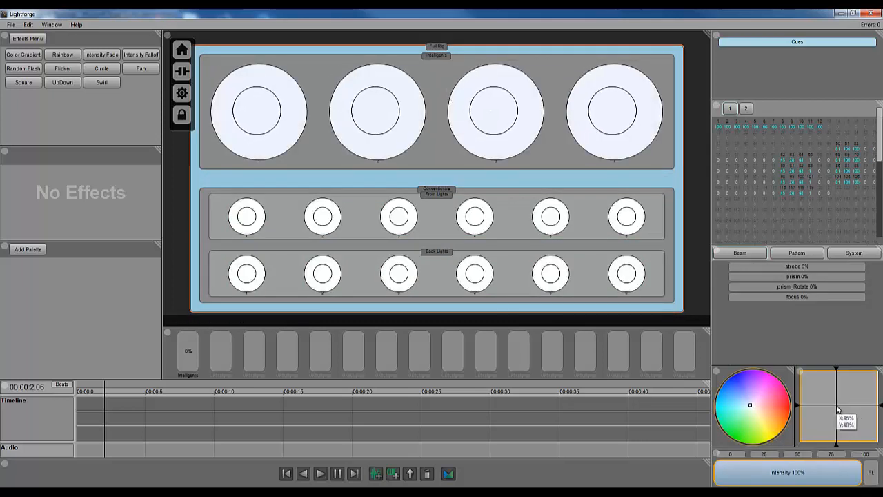
Step: Select all four Intelligents fixtures as individual fixtures, then select them as the whole Intelligents group
click(269, 118)
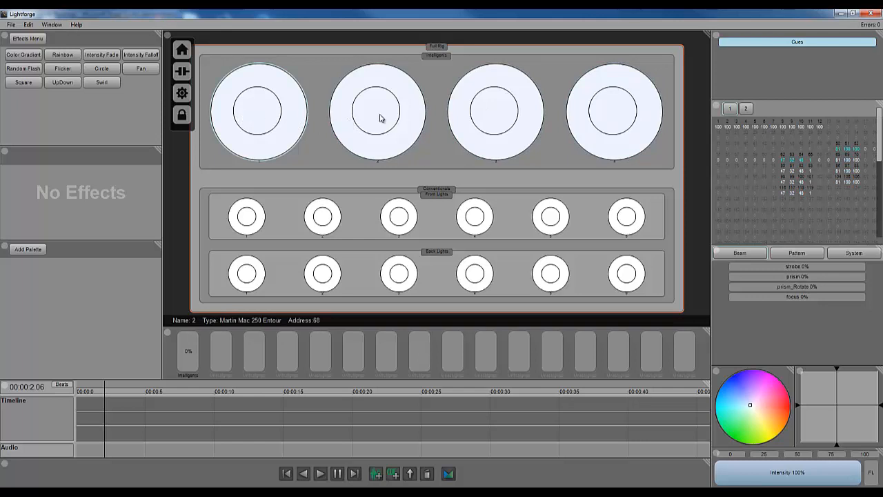
drag(380, 118, 602, 116)
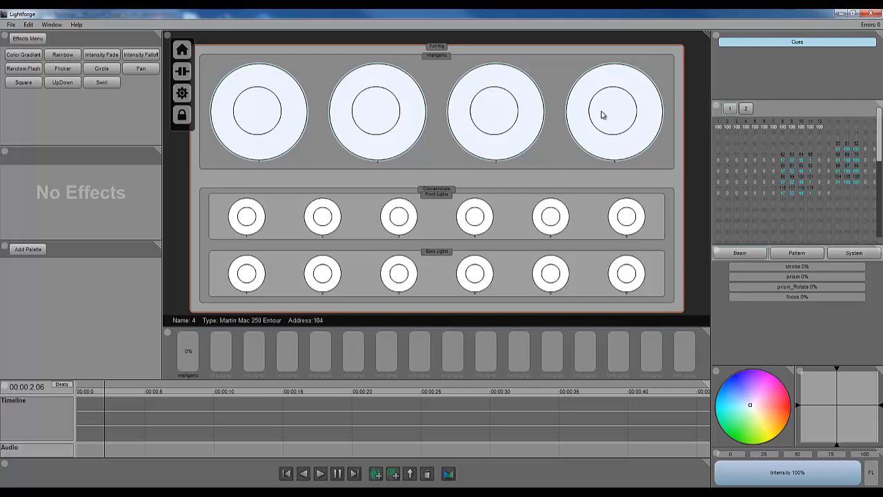
click(277, 115)
ctrl+click(377, 115)
ctrl+click(496, 116)
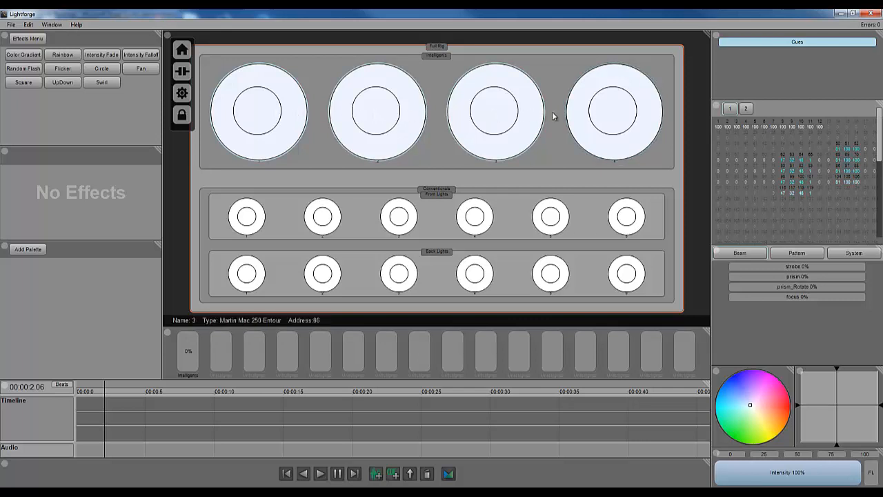
ctrl+click(606, 117)
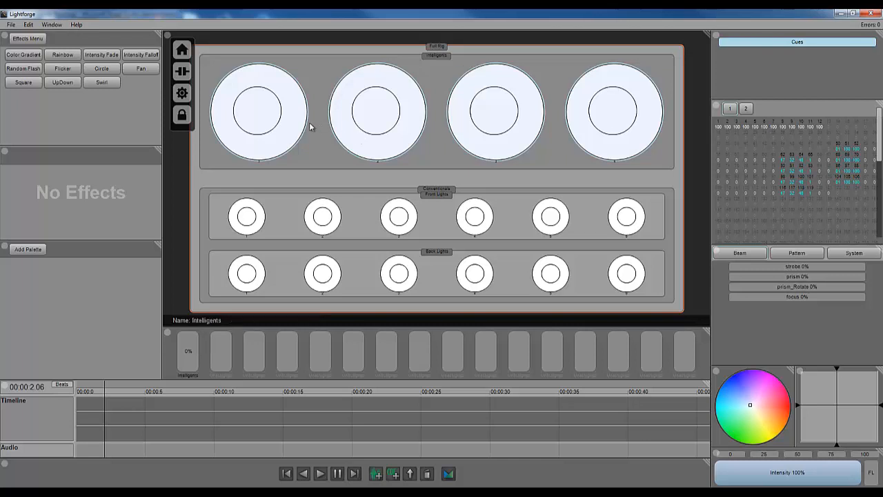
click(312, 95)
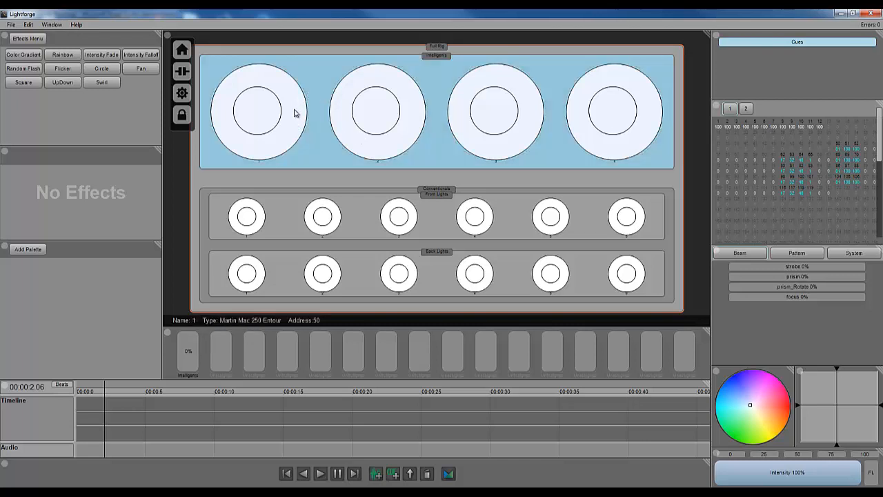
Step: Select dimmers 1, 2, 5 and 6 in Front Lights together with dimmers 3 and 4 in Back Lights
click(247, 212)
click(247, 213)
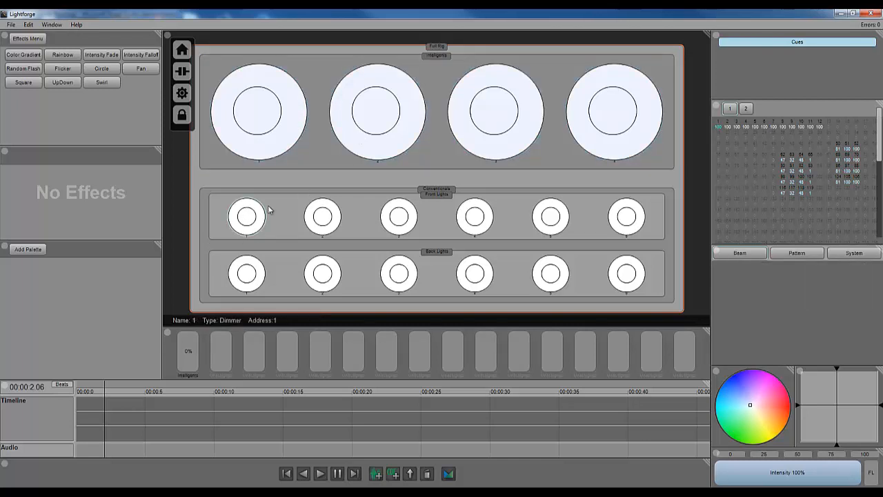
click(324, 219)
click(474, 275)
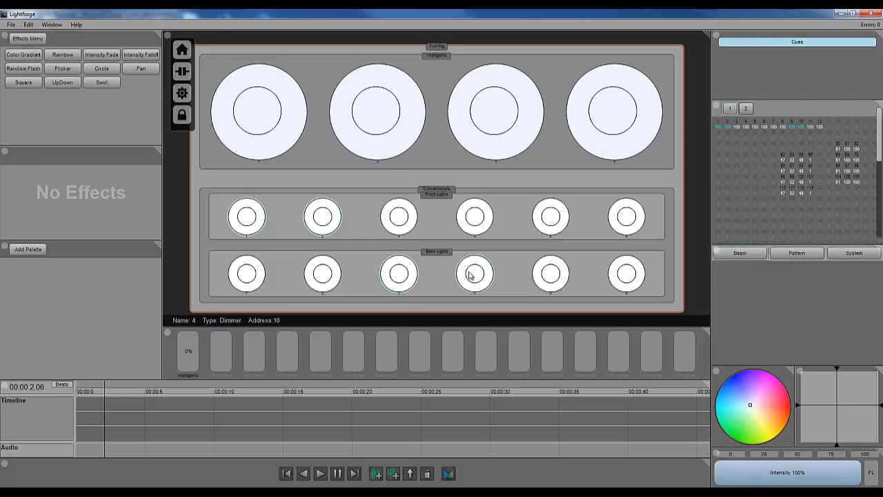
click(559, 227)
click(621, 222)
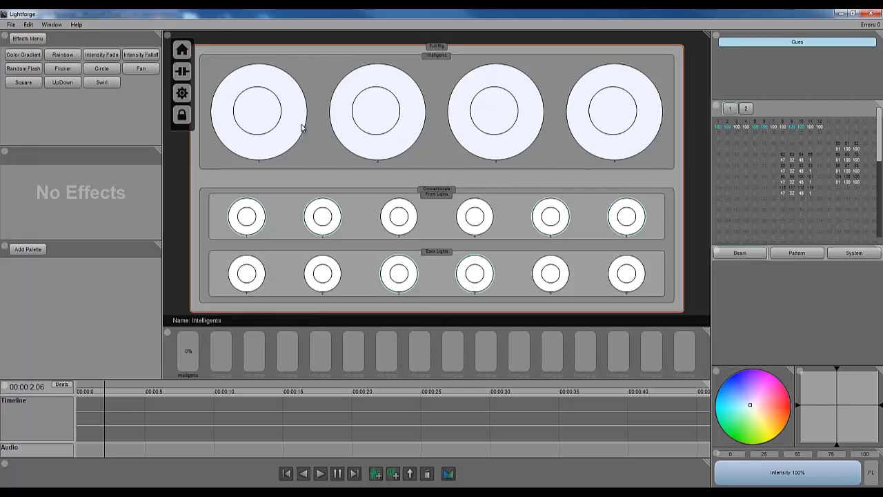
Step: Select Intelligents fixtures 2 and 3 together with Back Lights dimmers 2 and 5
click(393, 123)
click(476, 111)
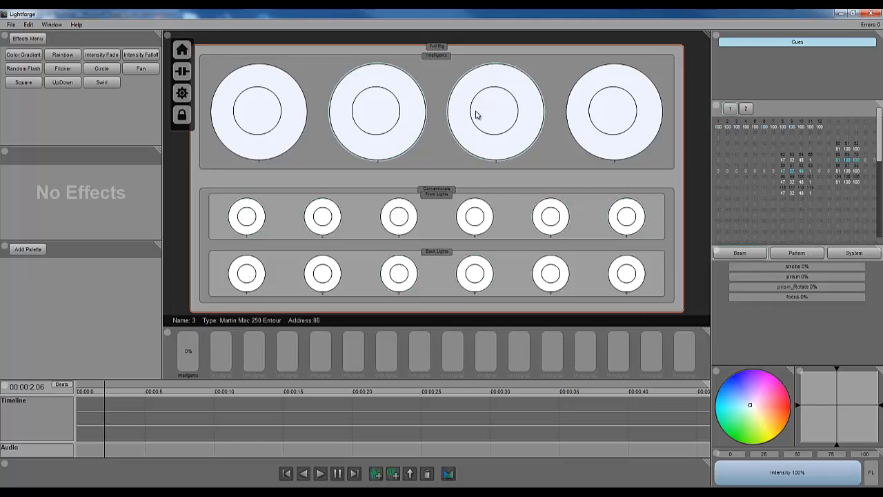
click(322, 280)
click(552, 276)
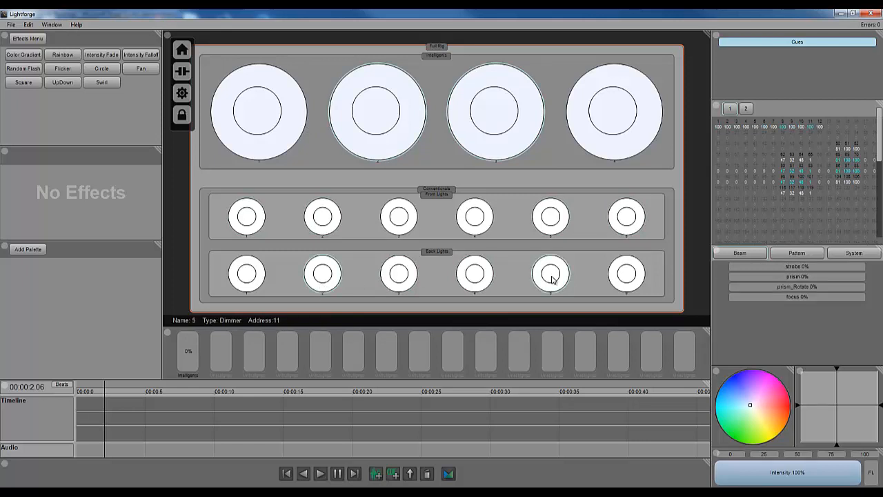
Step: Recall the six-dimmer selection, then select the Full Rig and lower its intensity to about 57%
click(438, 182)
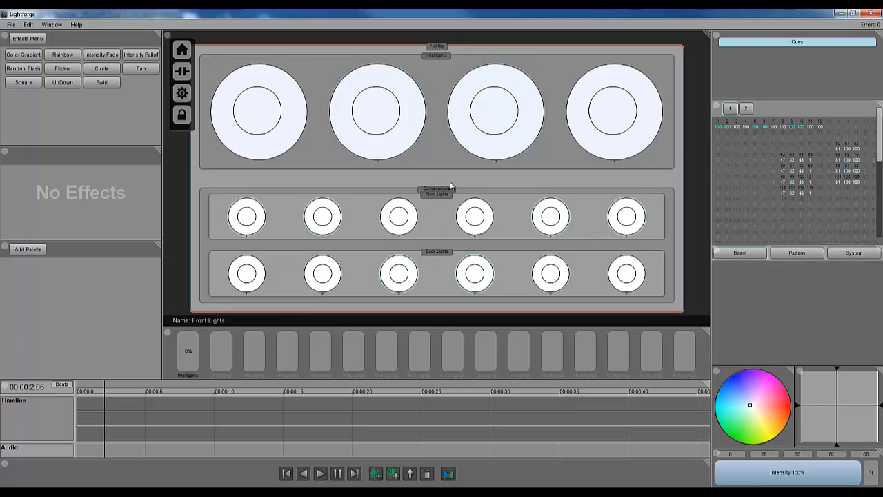
click(450, 186)
drag(837, 476, 816, 475)
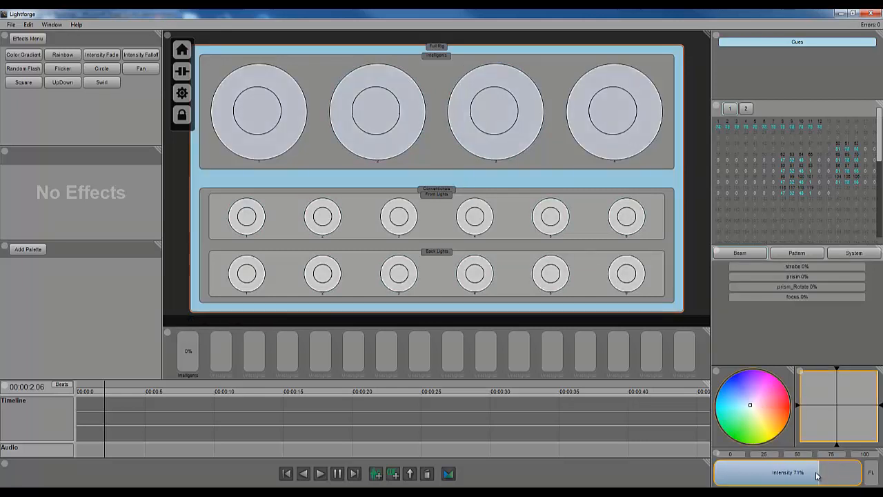
Step: Recall the six-dimmer selection and then the selection of Intelligents 2 and 3 with Back Lights 2 and 5
click(463, 182)
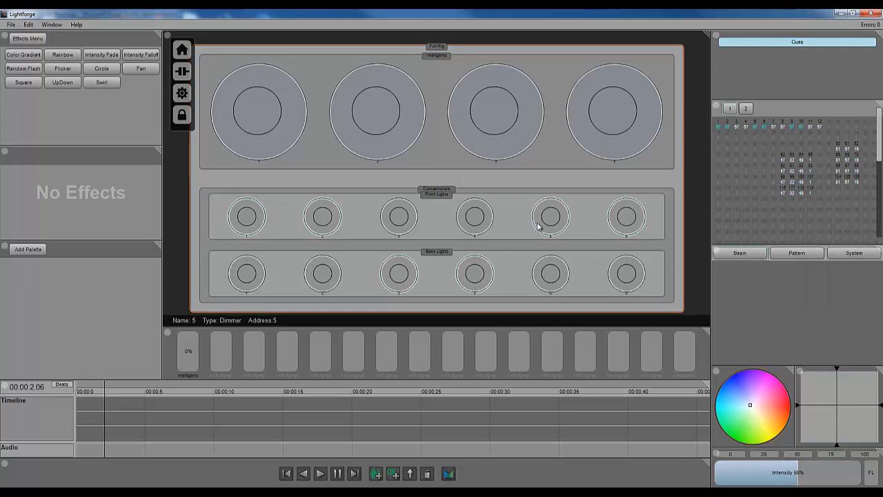
key(r)
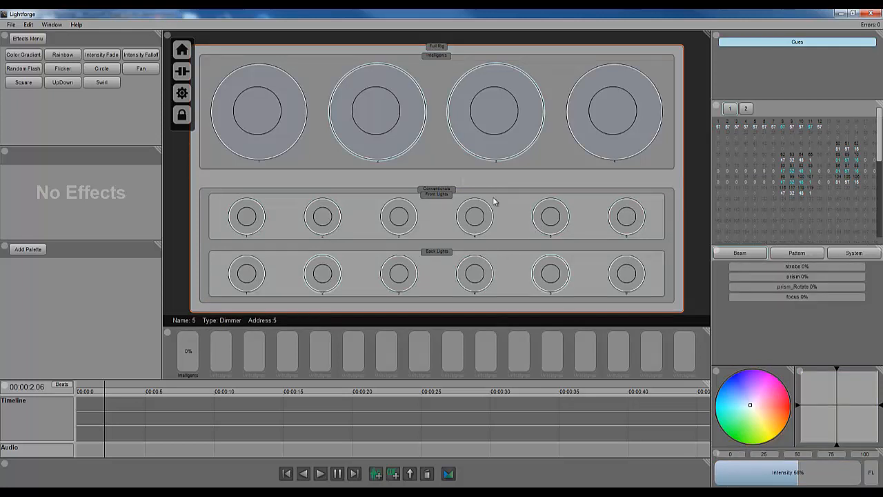